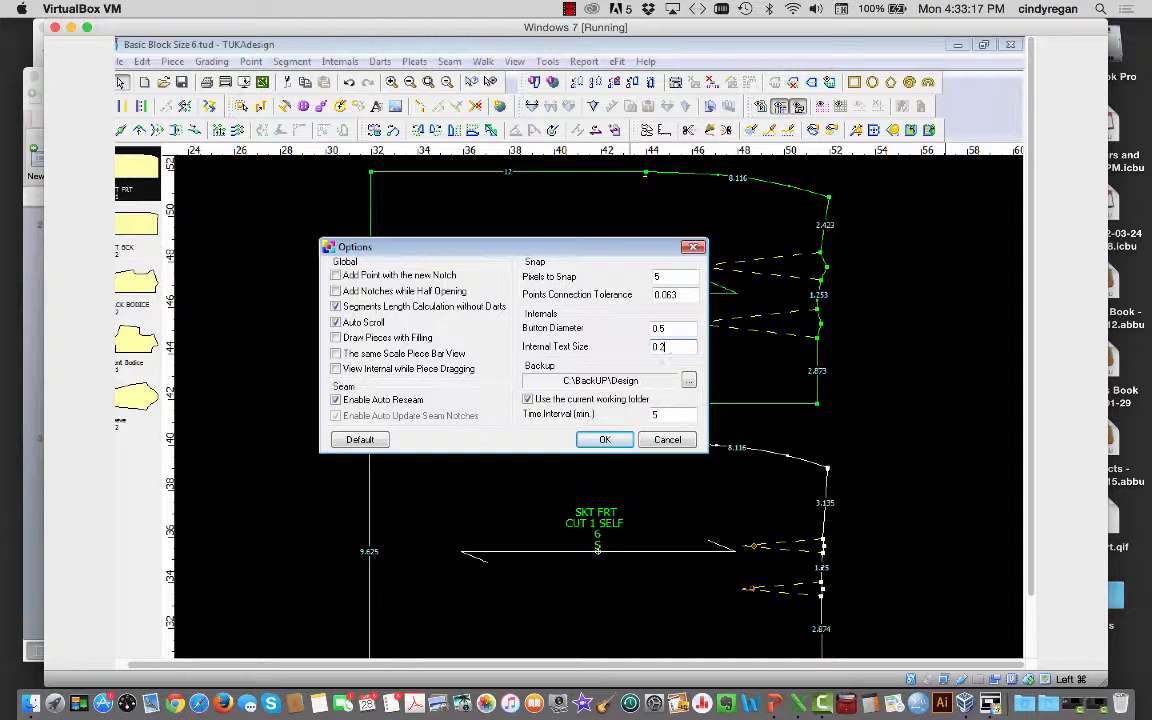
Step: Set Internal Text Size and Button Diameter to 0.25
text(5)
double_click(672, 328)
text(0.2)
Step: Choose C:\BackUP\Design\ as the backup folder
click(689, 383)
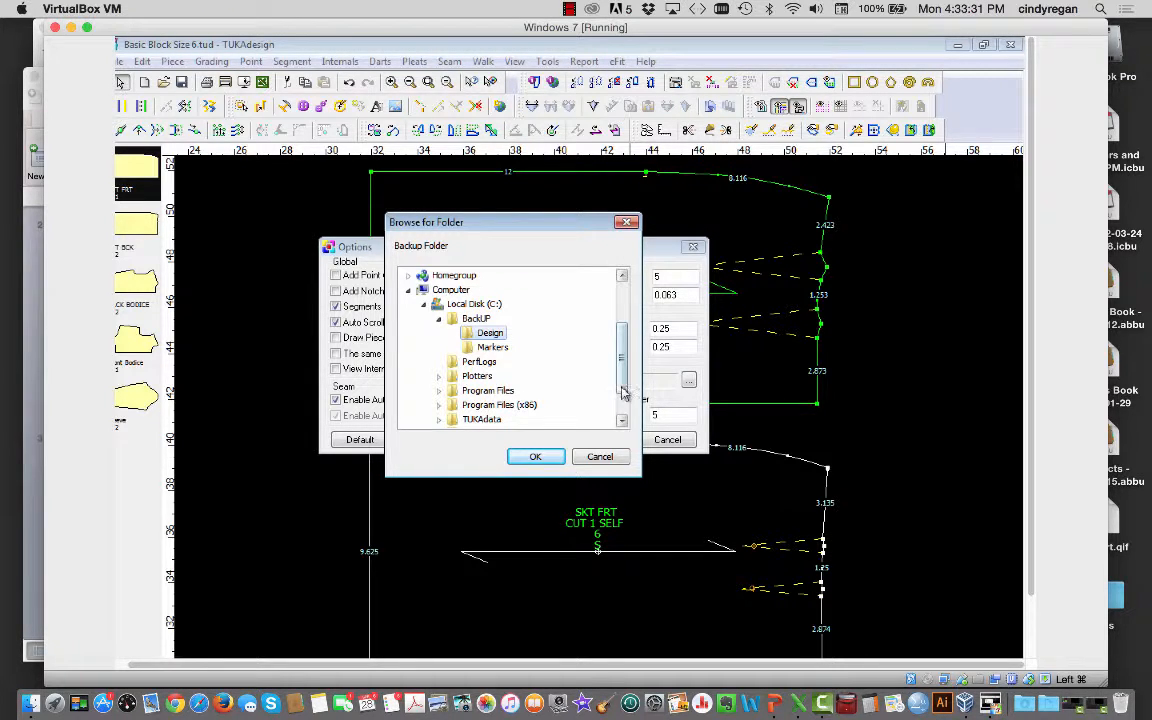
drag(621, 382, 619, 429)
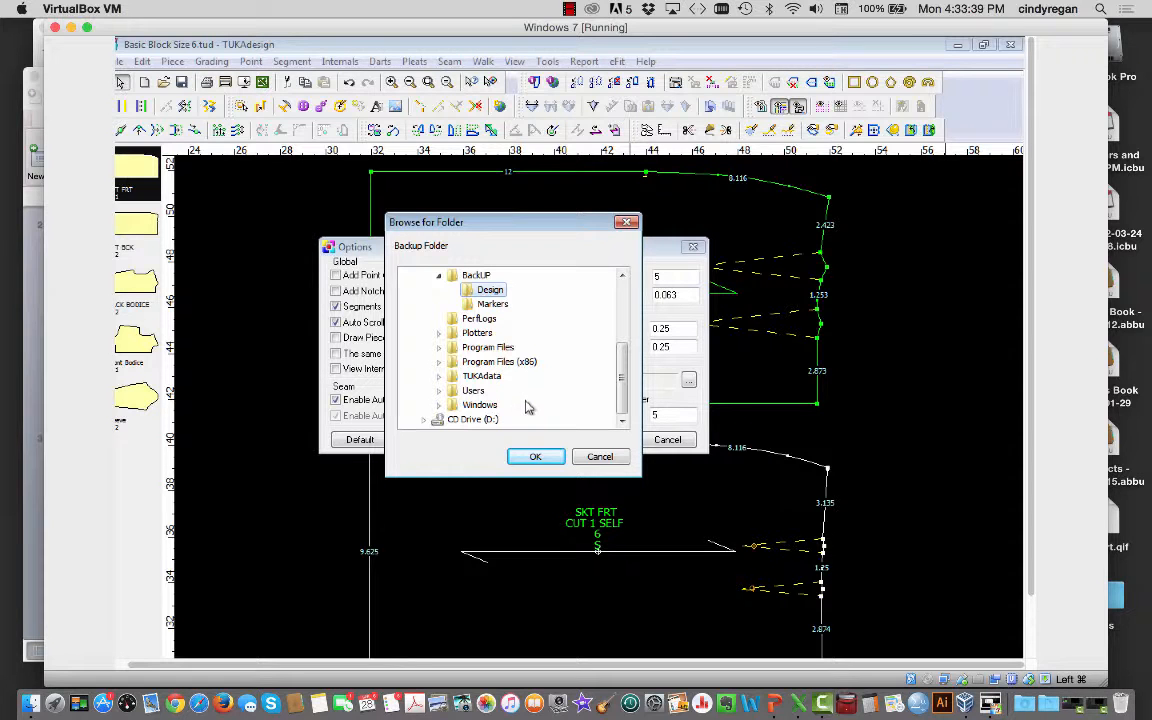
click(535, 457)
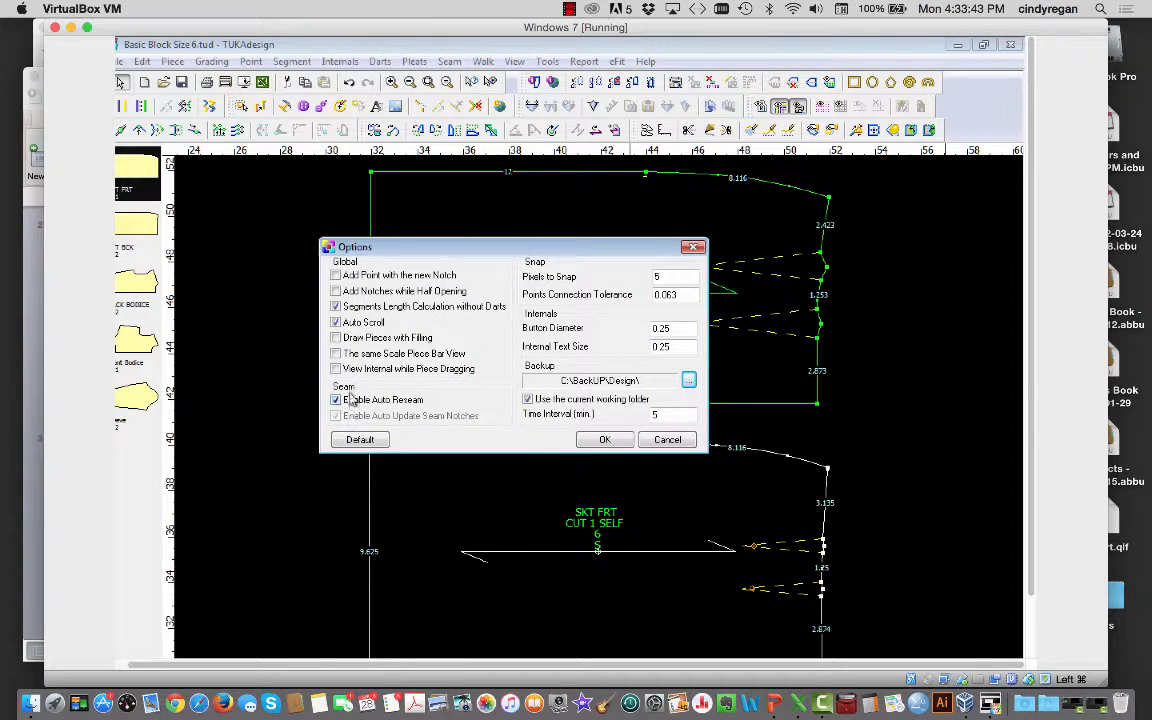
Step: Turn on filled piece drawing, restore the 0.5 defaults, and close Options
click(336, 338)
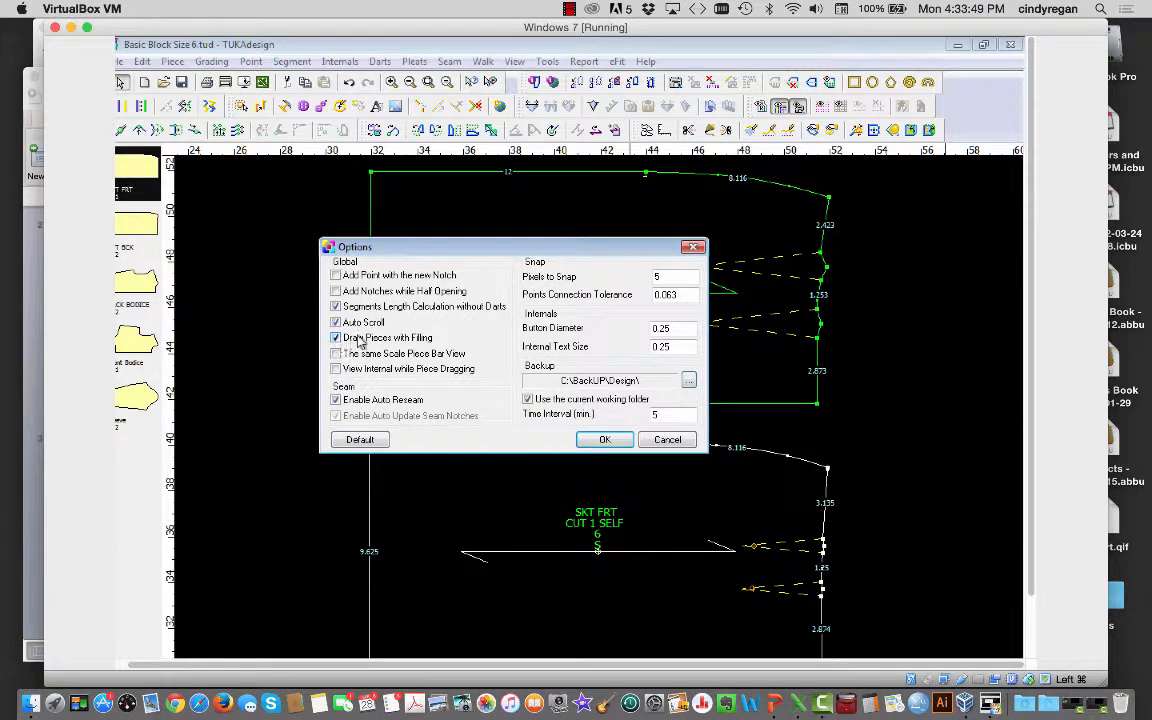
click(376, 443)
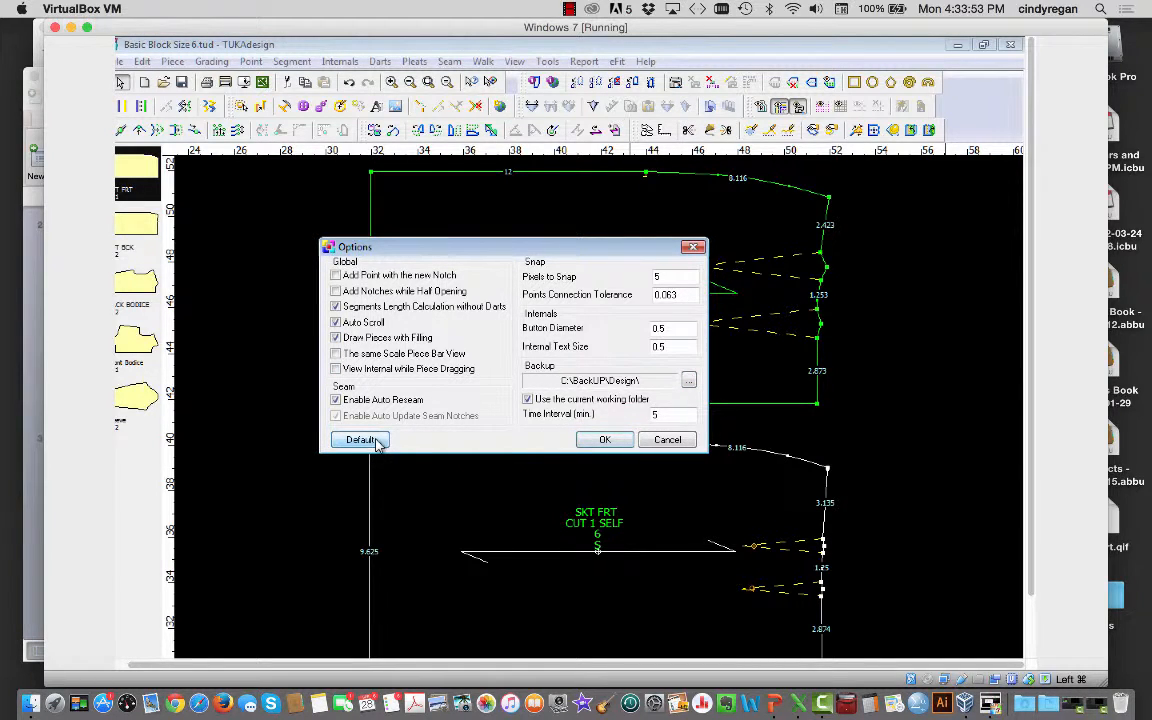
click(606, 441)
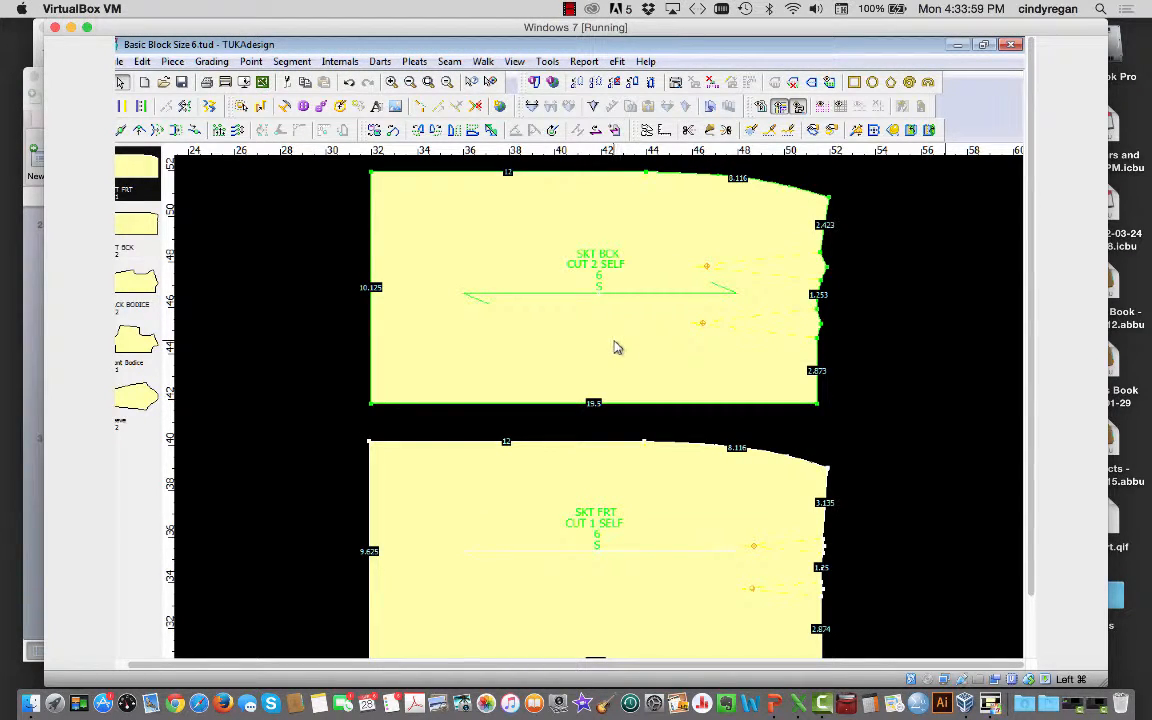
Step: Reopen Tools > Options and restore the default option values
click(547, 61)
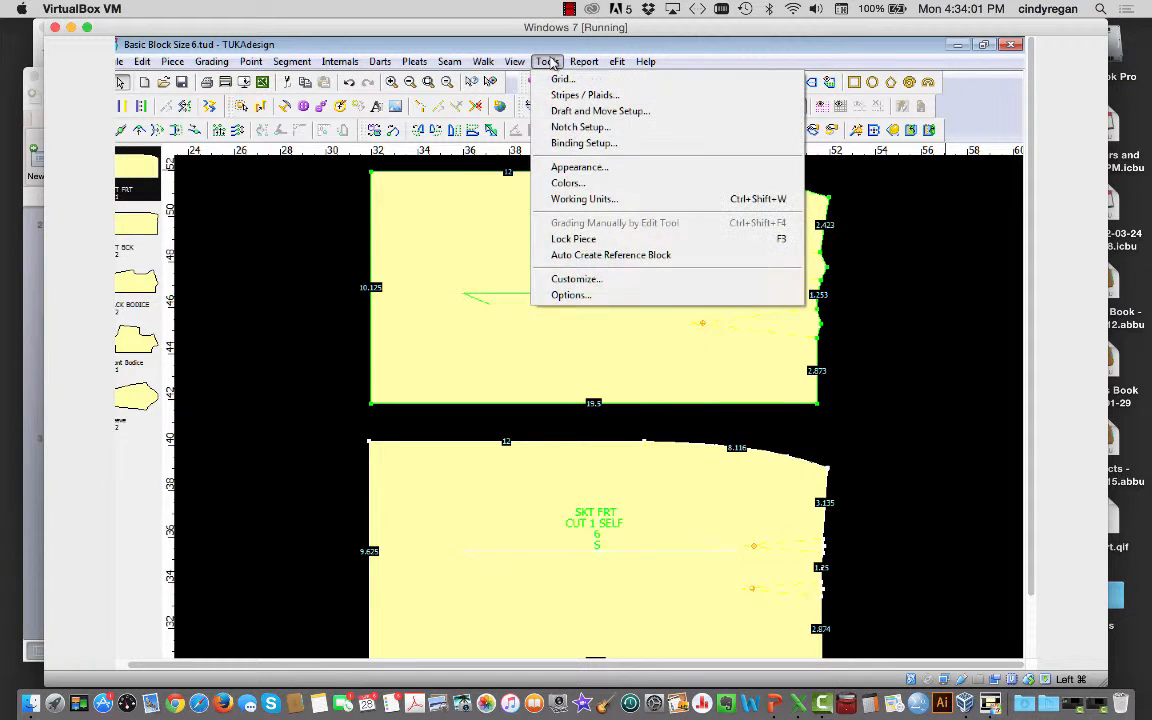
click(578, 296)
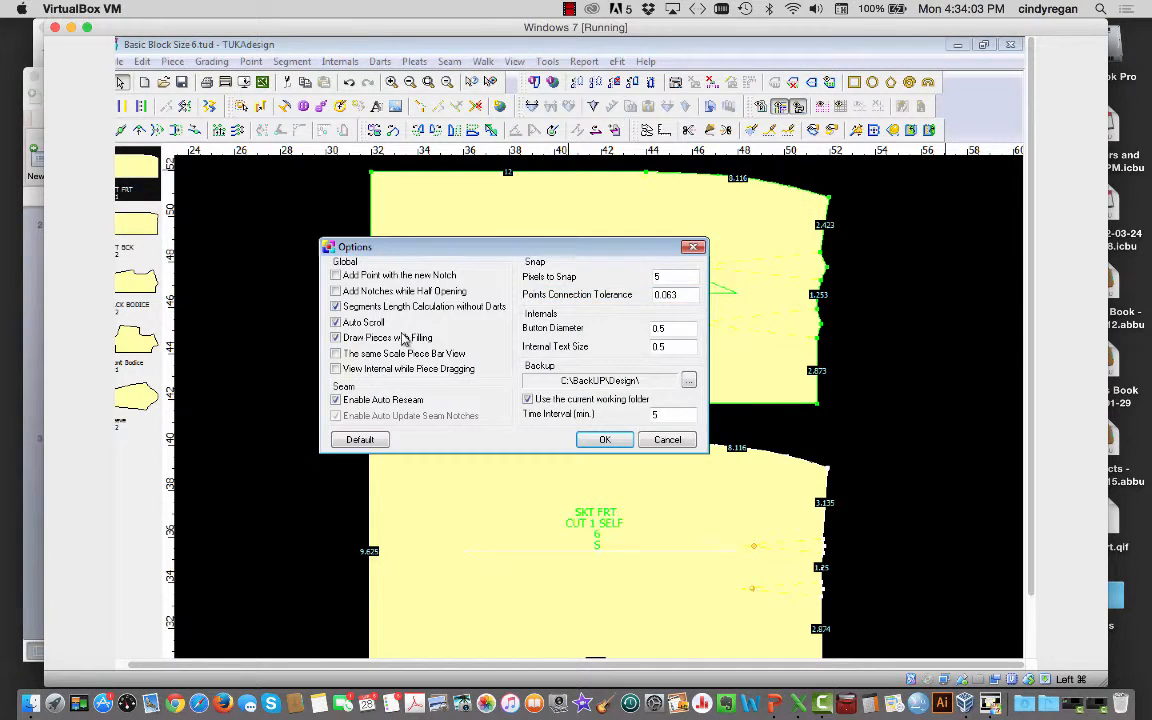
click(336, 338)
click(352, 444)
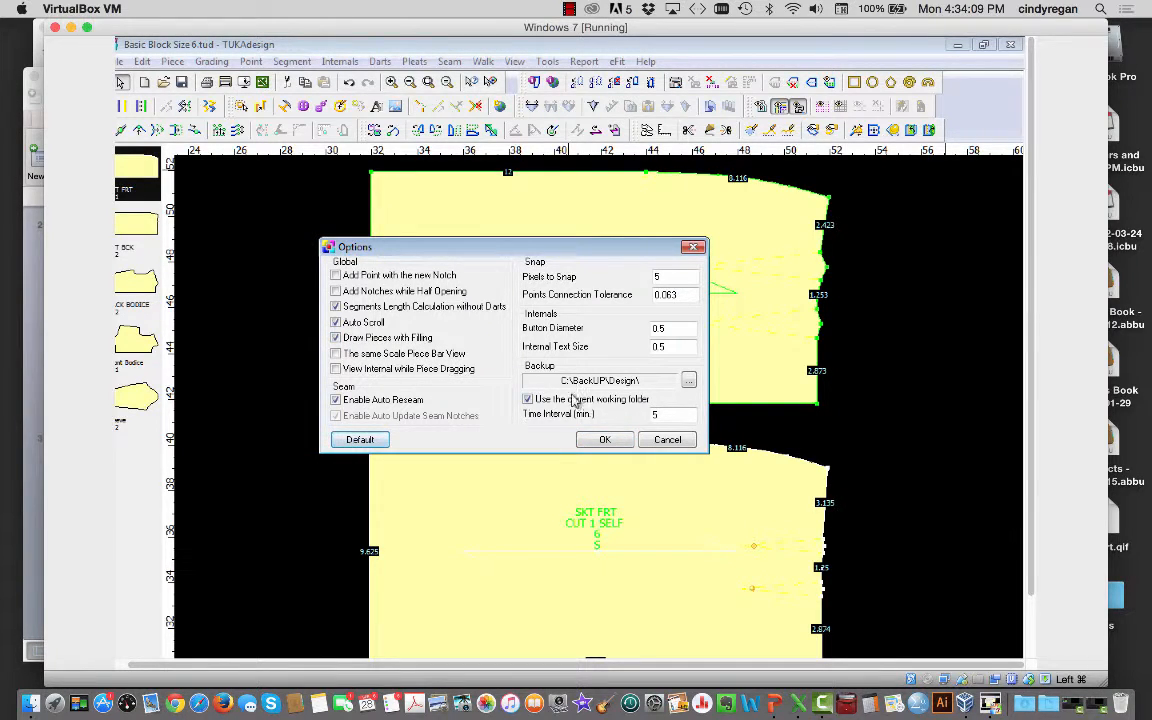
Step: Set Internal Text Size and Button Diameter to 0.25, turn off filled pieces, and apply
click(672, 345)
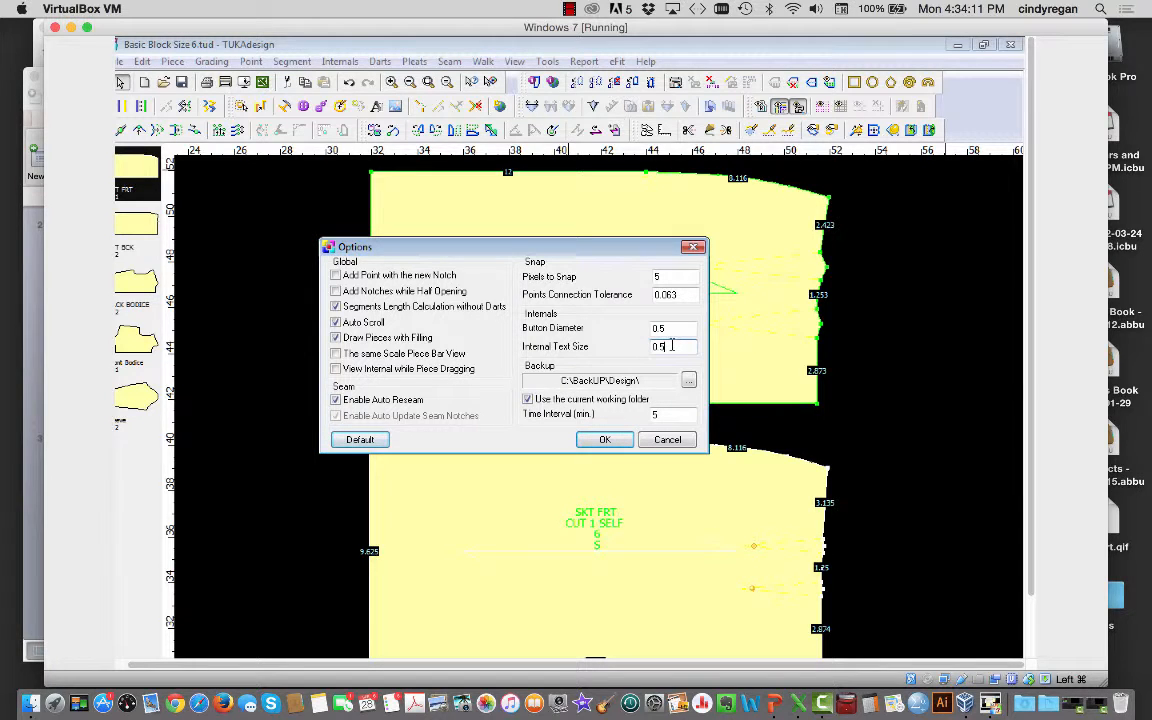
key(BackSpace)
text(.2)
click(668, 328)
key(BackSpace)
text(25)
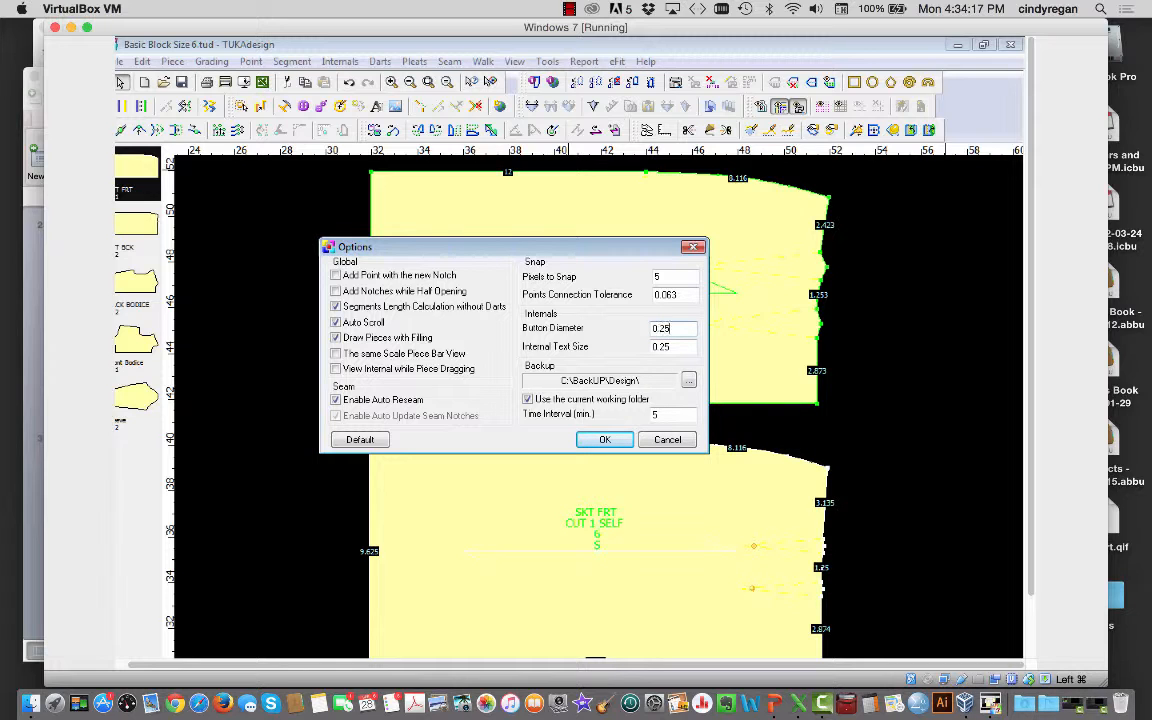
click(336, 337)
click(604, 440)
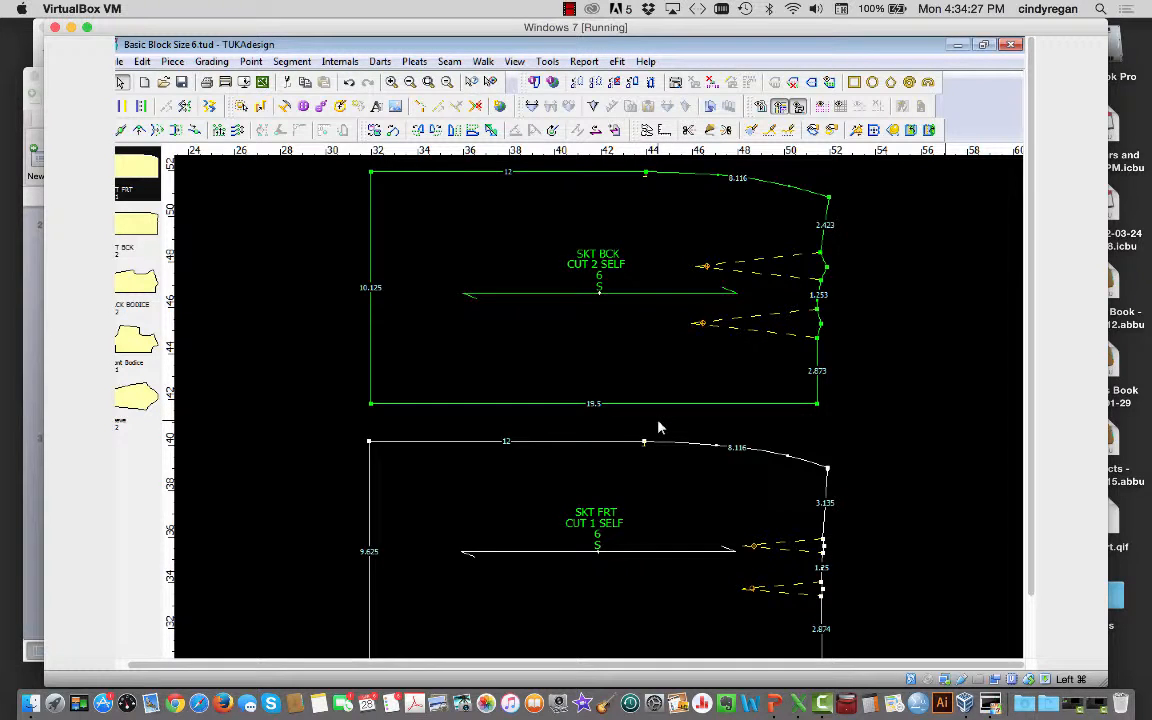
Step: Check the SKT BCK piece info (CUT 2 SELF, size 6, quantity 2), then go to Piece
double_click(612, 375)
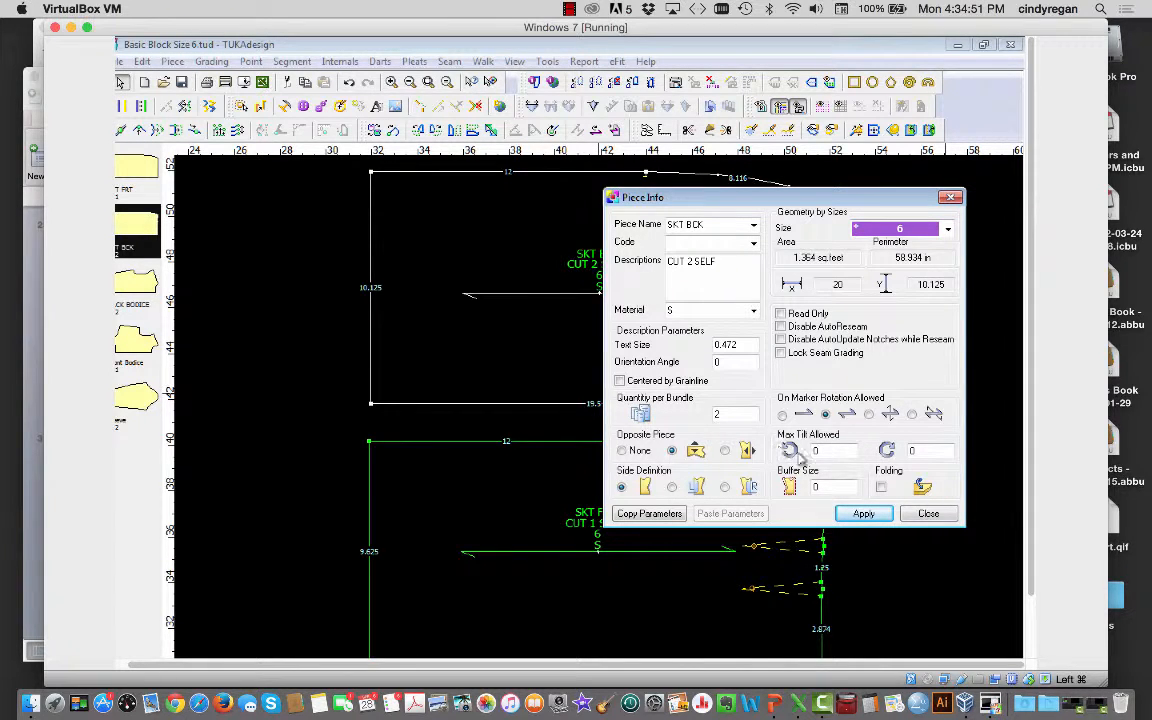
click(928, 515)
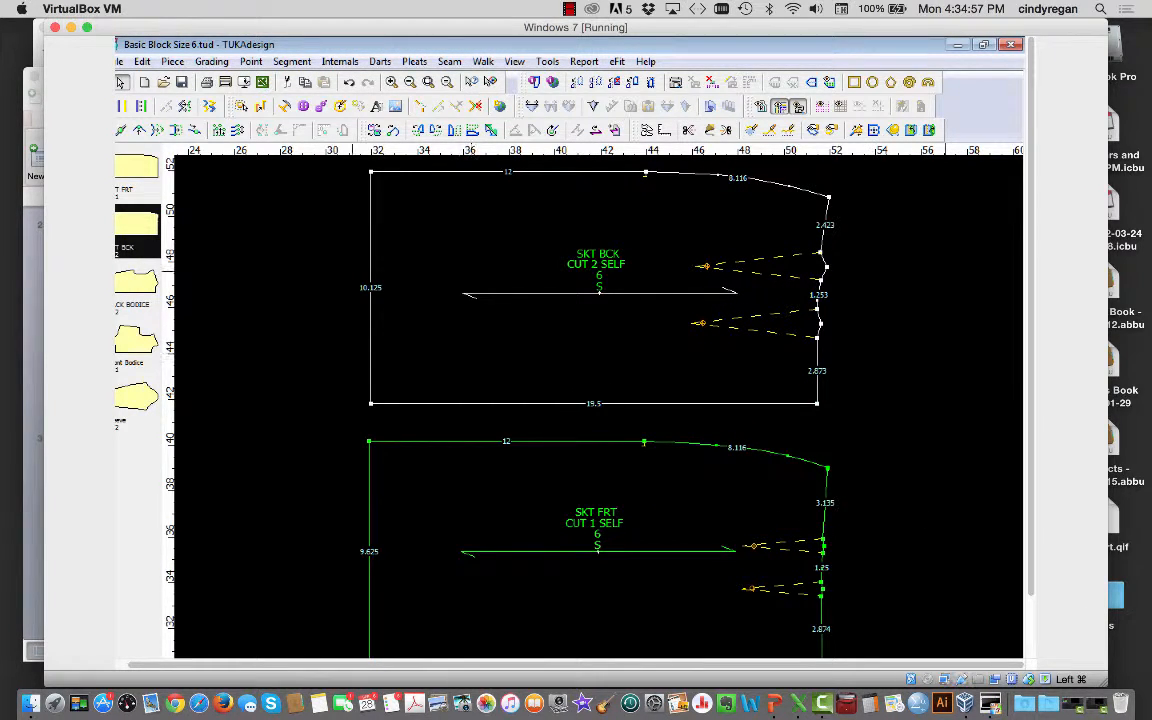
click(172, 62)
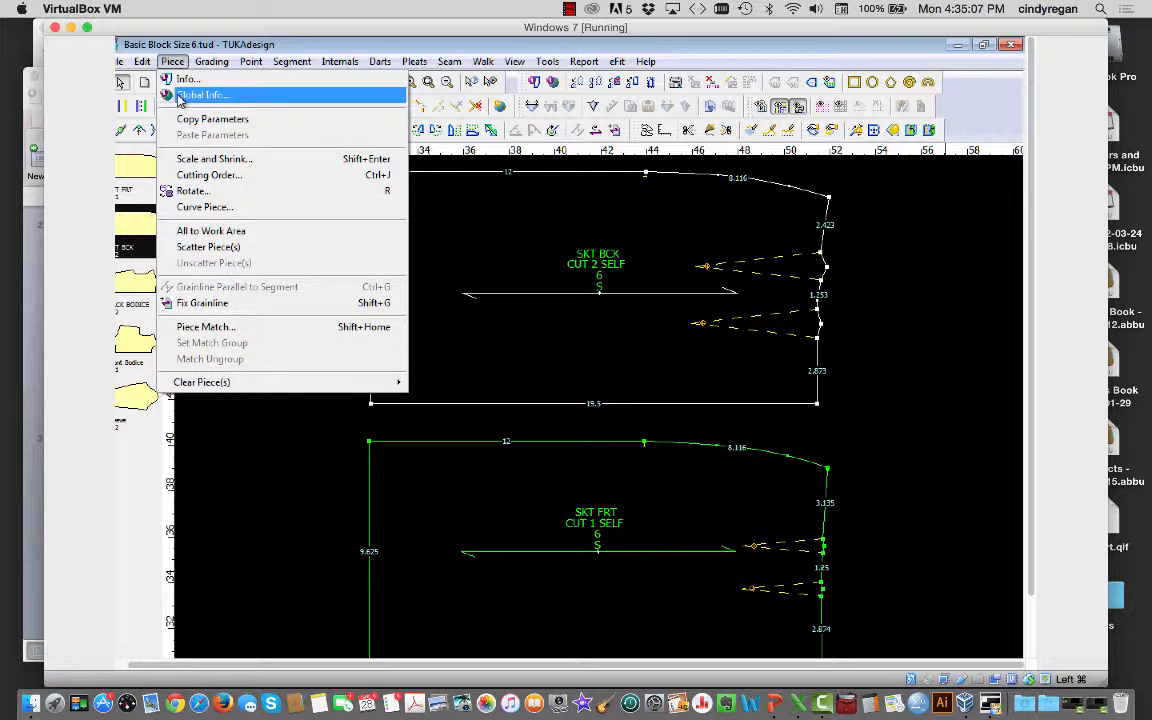
Step: Apply the style name CR_PB Skirt to all pieces in Global Info
click(200, 95)
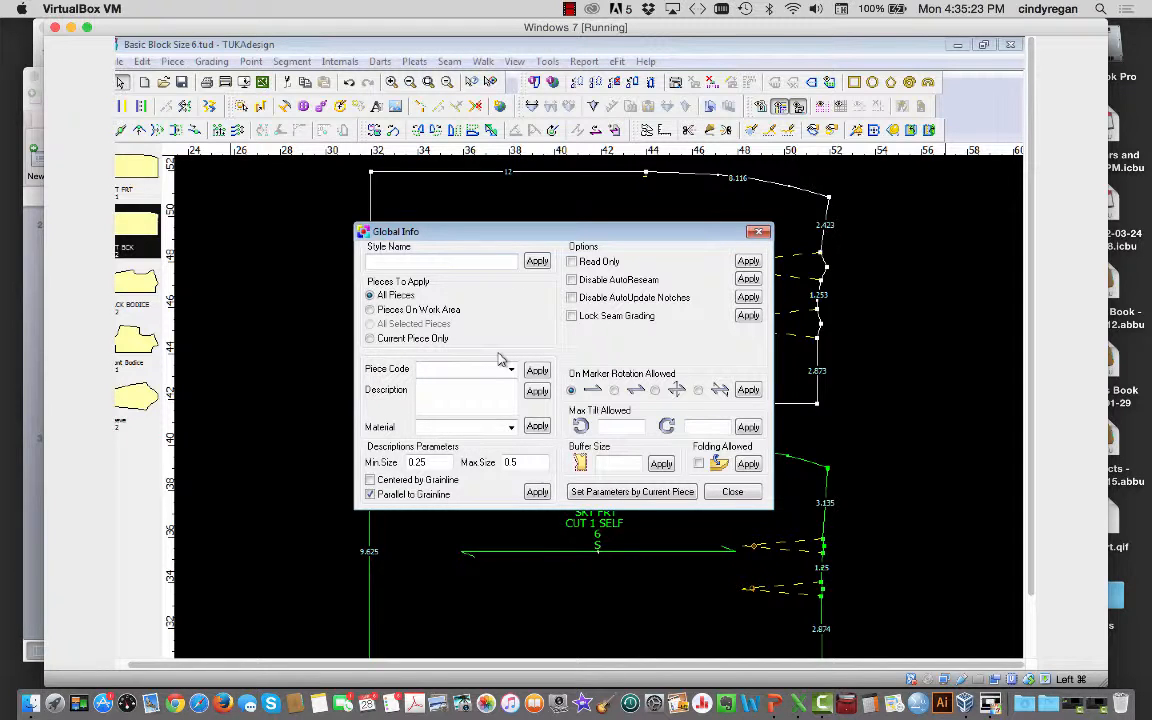
text(CR_PB Skirt)
click(538, 262)
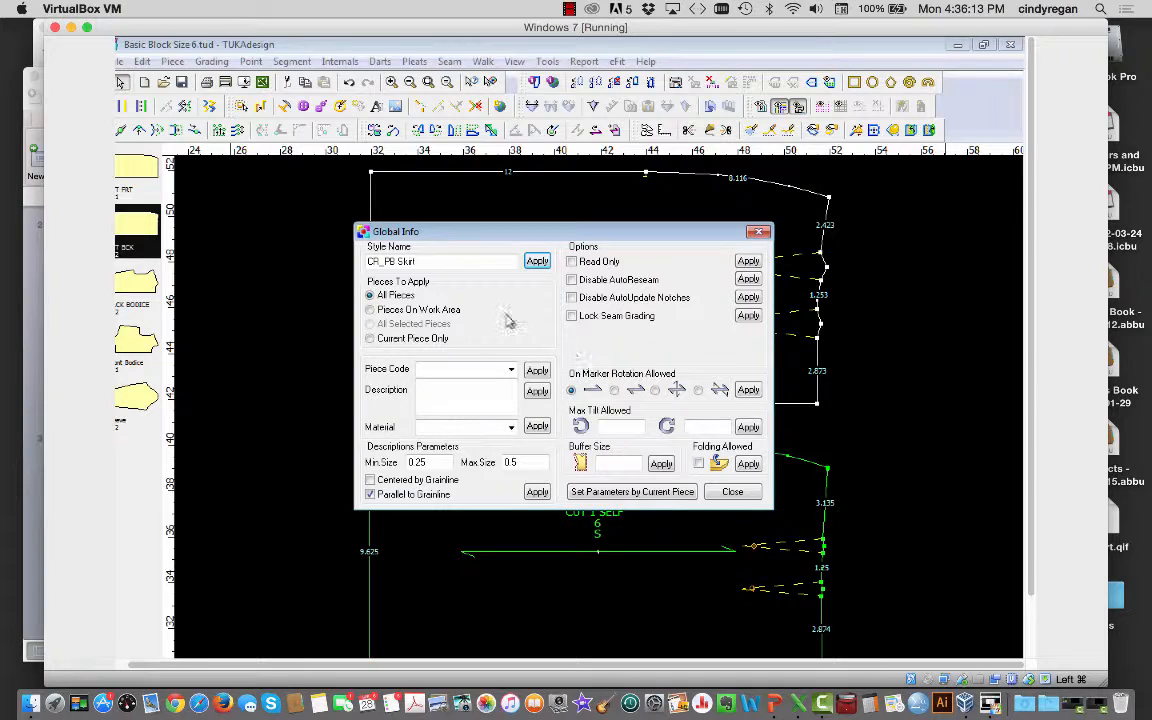
drag(465, 236, 521, 285)
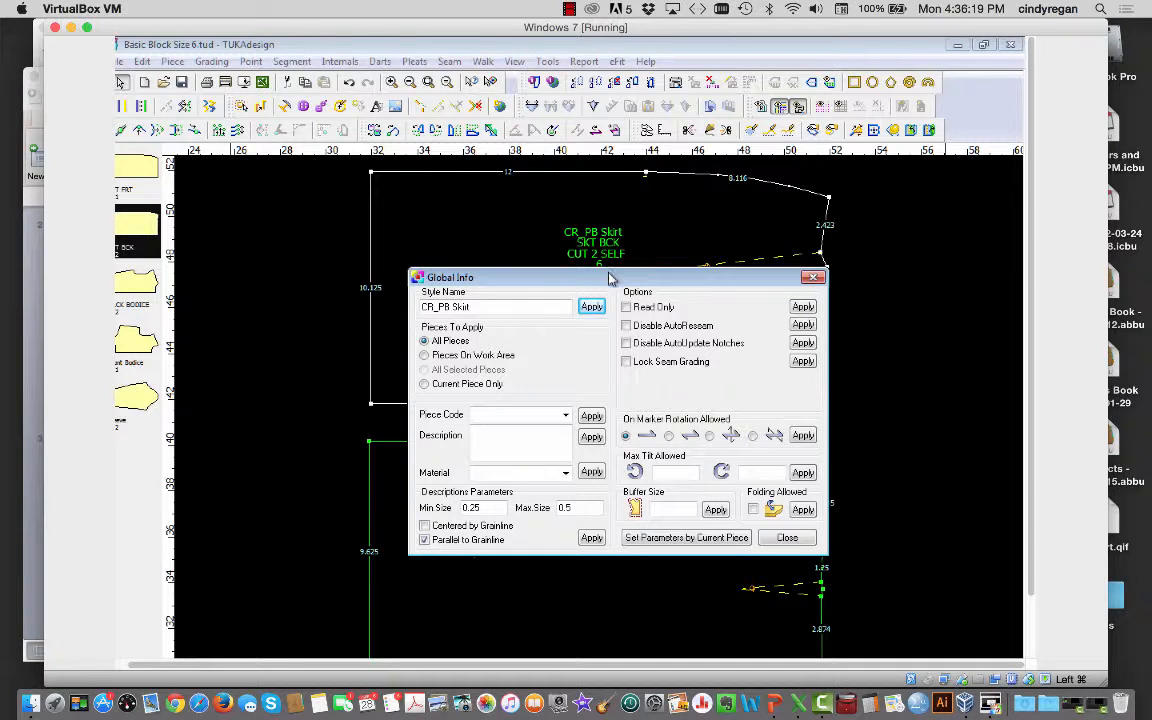
drag(610, 277, 876, 297)
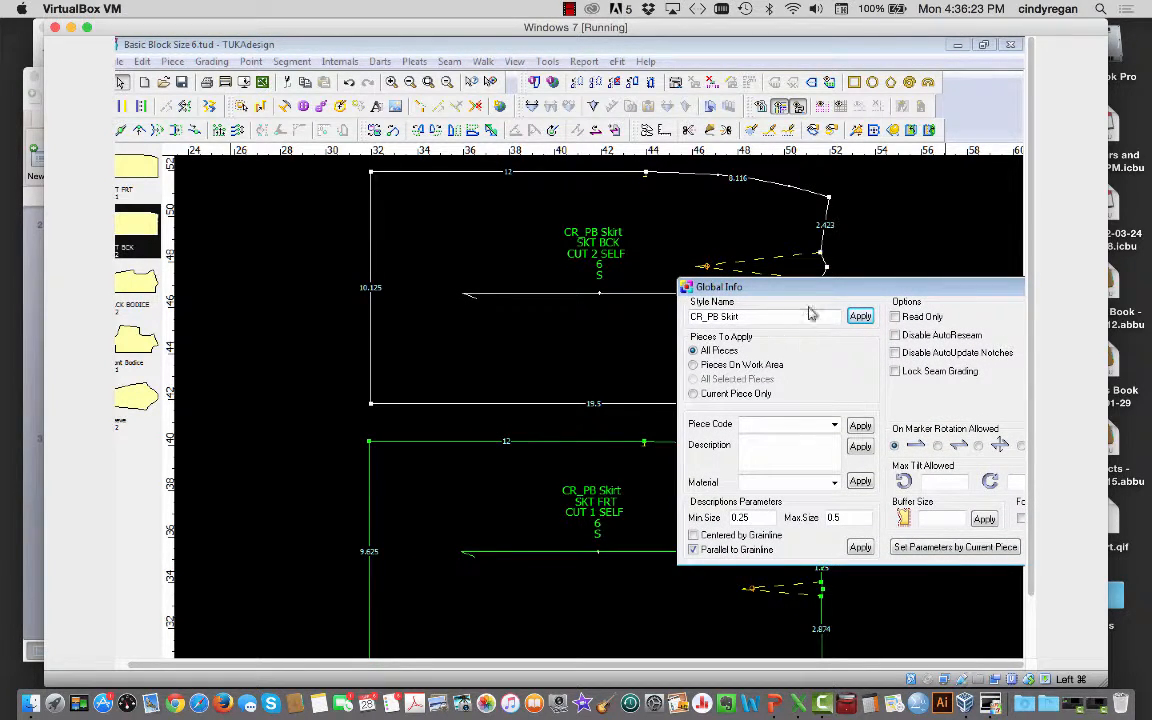
drag(808, 290, 602, 288)
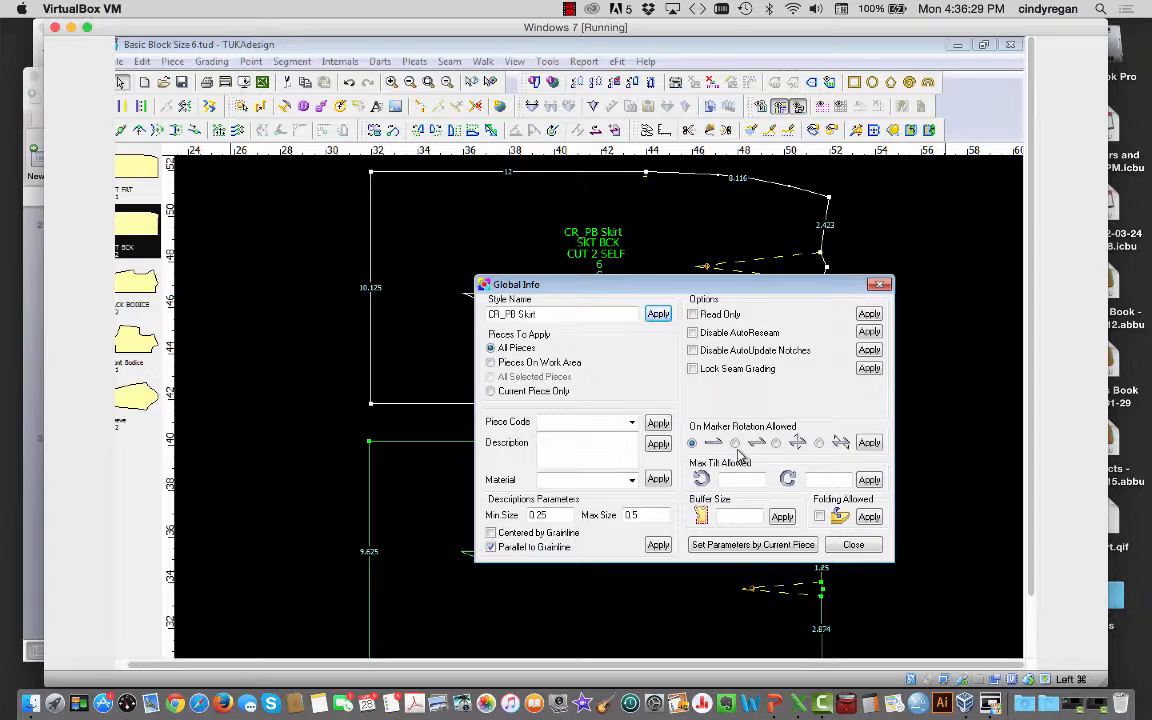
click(736, 443)
click(868, 445)
drag(760, 290, 954, 358)
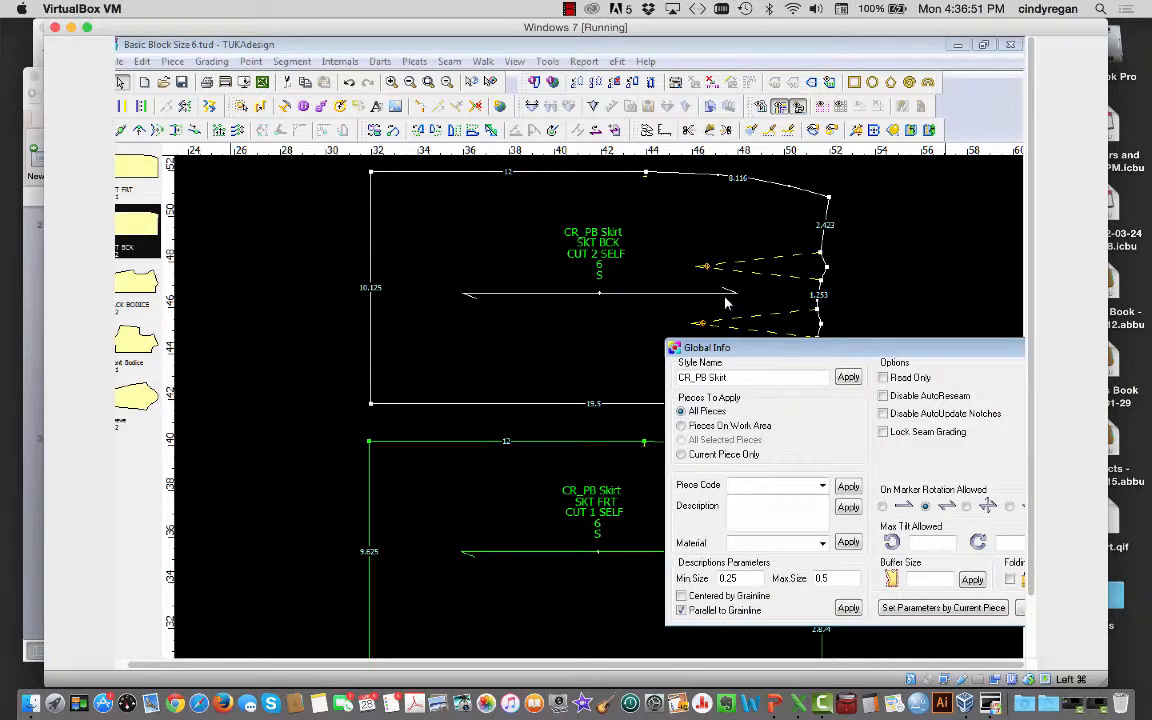
click(882, 506)
drag(962, 347, 864, 370)
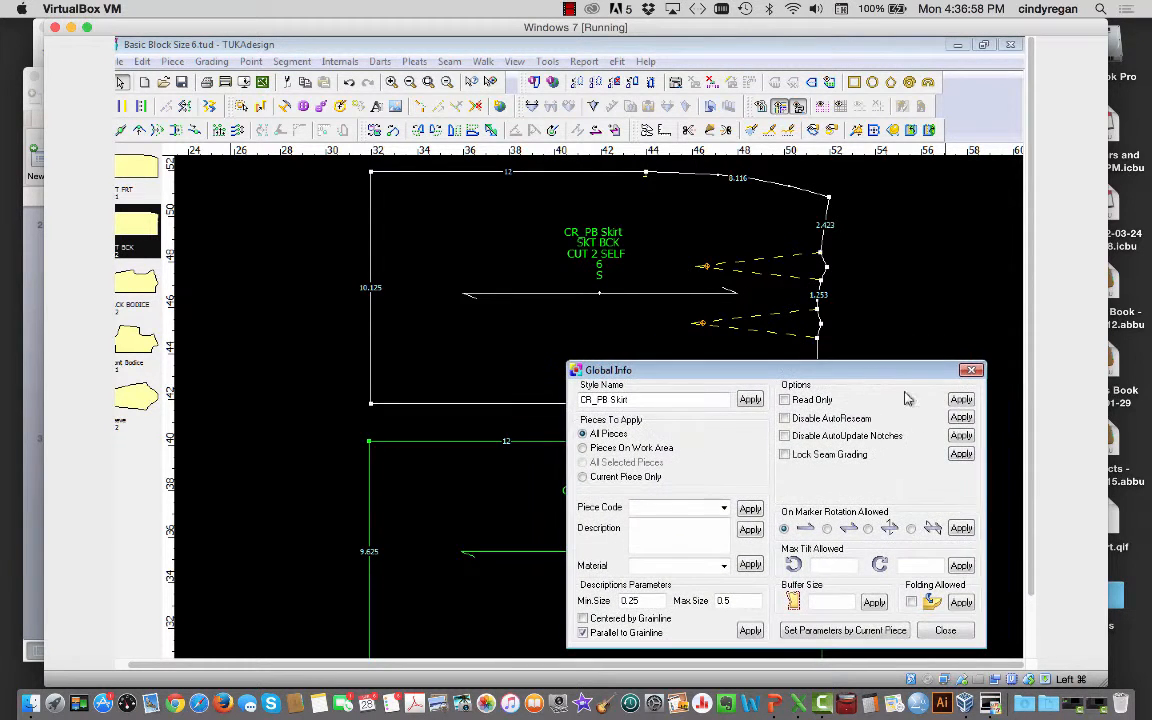
click(958, 527)
click(827, 530)
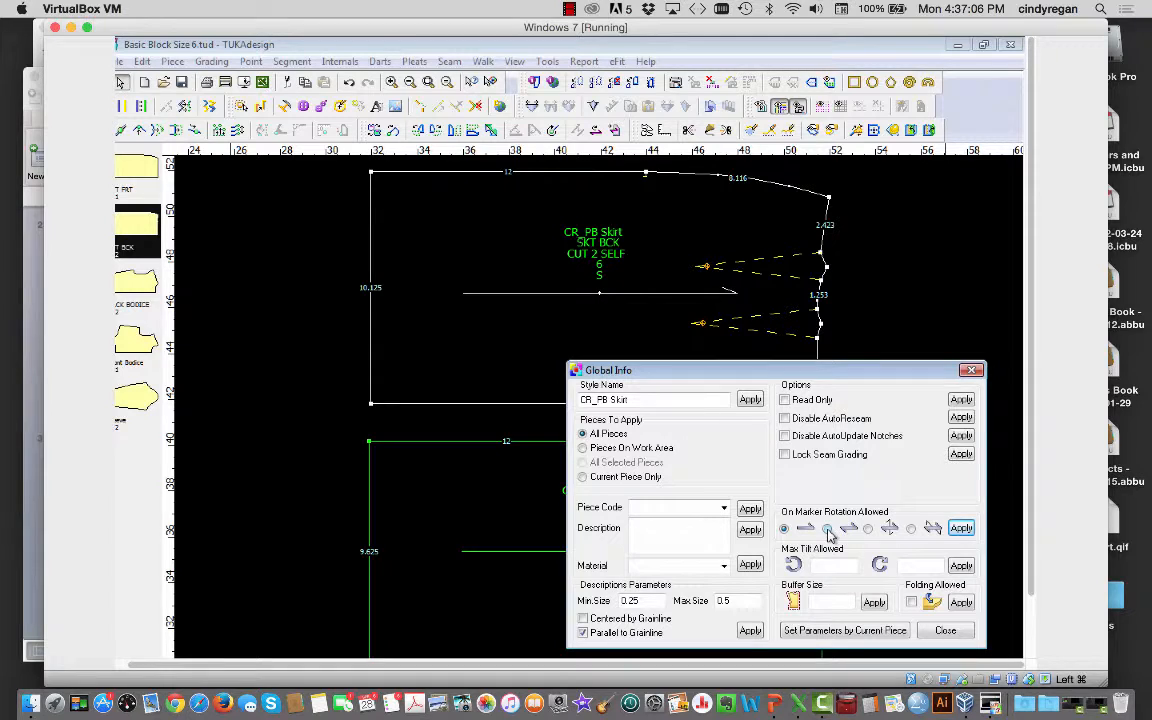
click(959, 528)
click(945, 631)
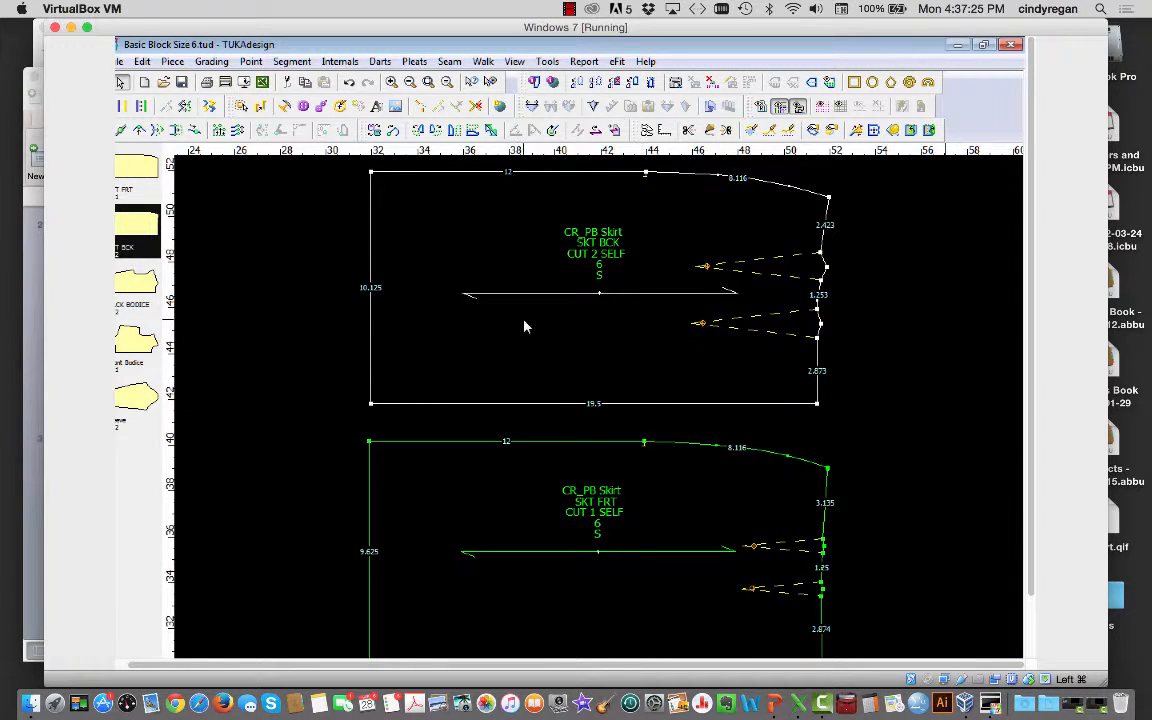
Step: Open the SKT BCK piece's info, set label text size .25 and rename it Back
double_click(639, 265)
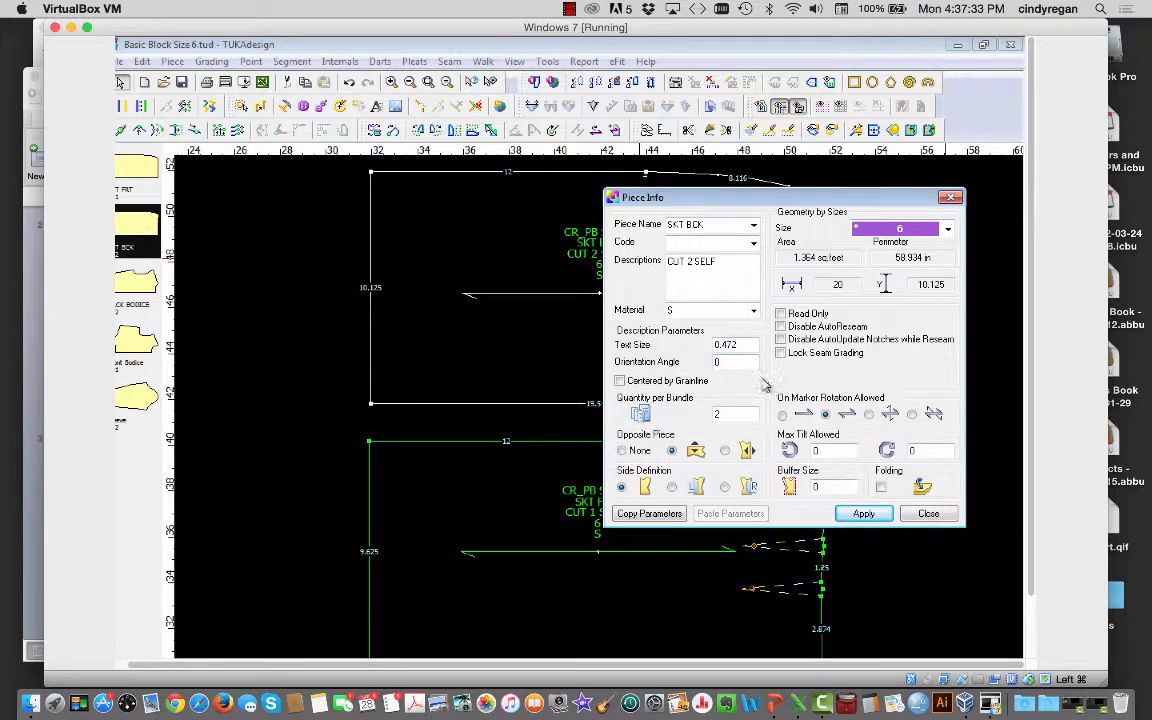
drag(742, 344, 697, 354)
text(.25)
drag(667, 225, 725, 226)
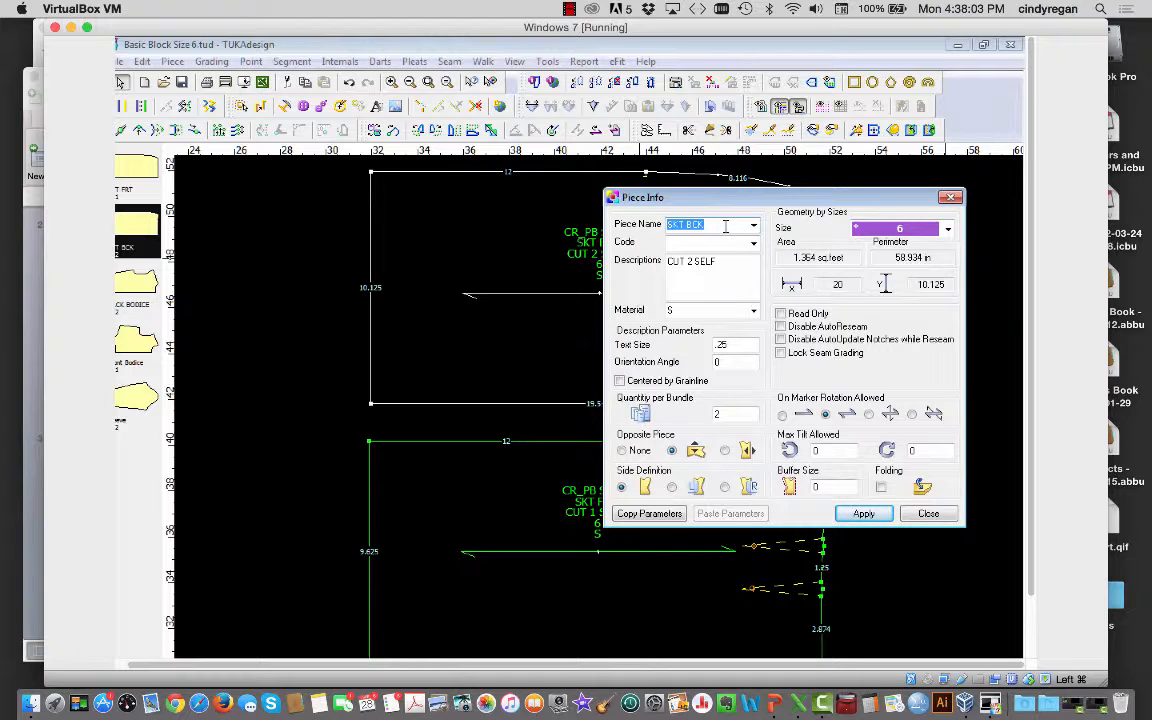
text(Back)
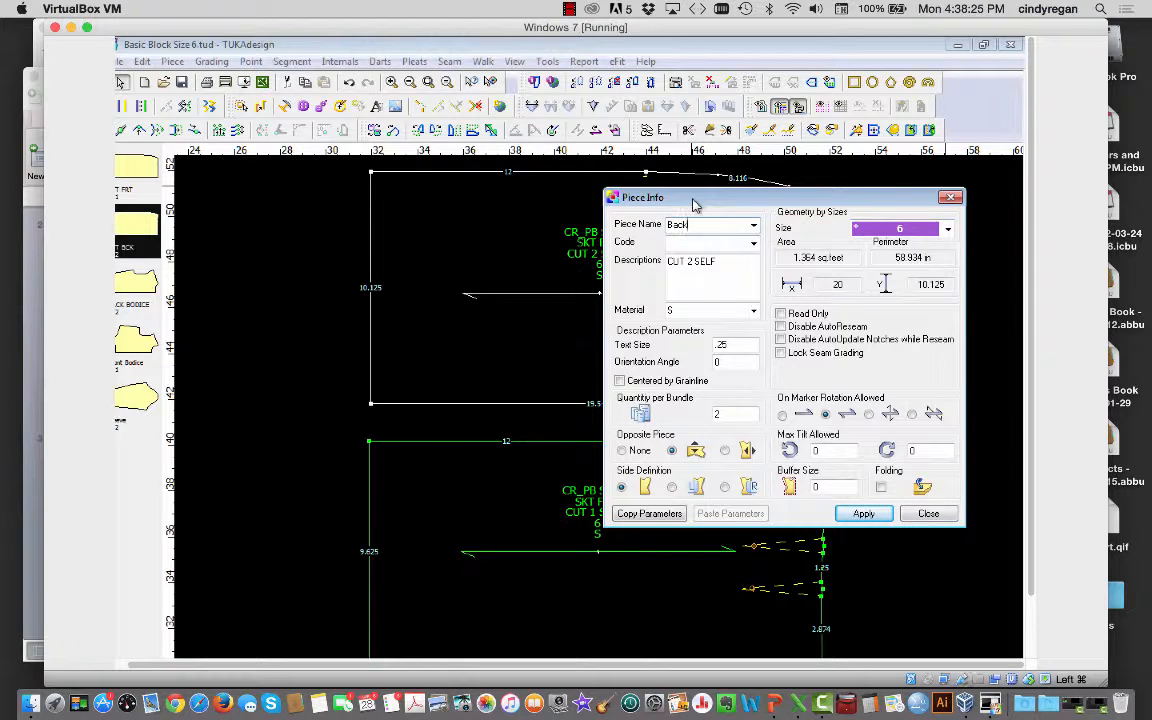
Step: Enter code BK for the Back piece and select its CUT 2 SELF description
click(754, 243)
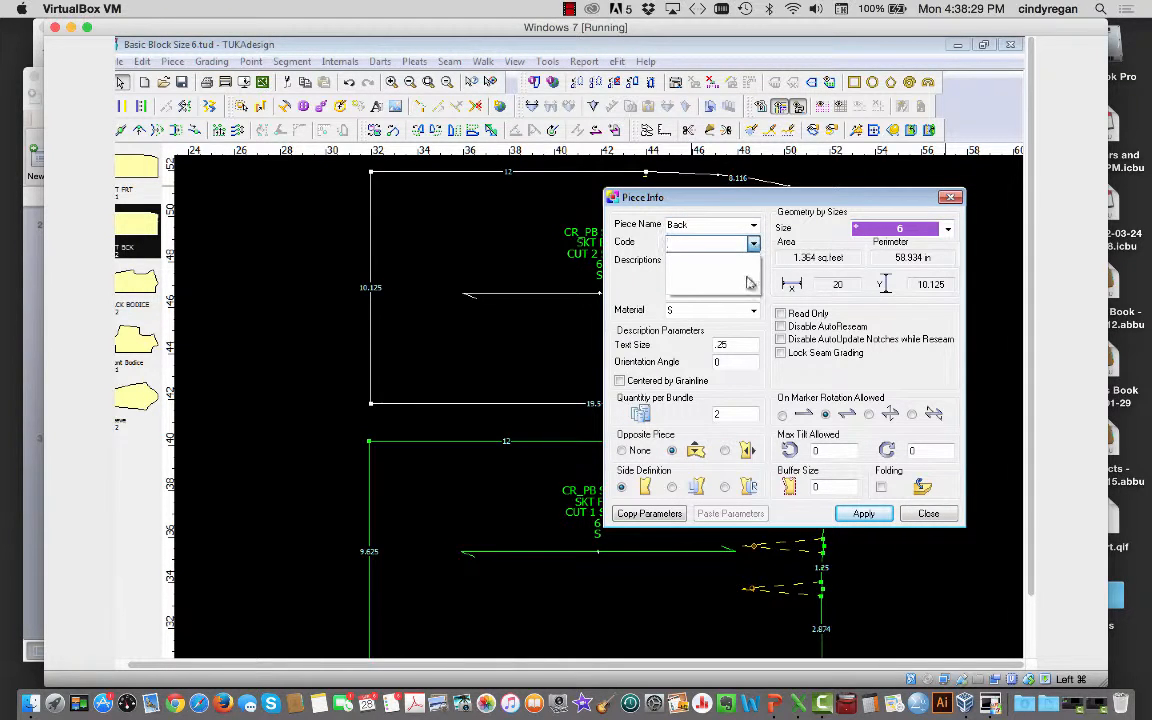
click(707, 242)
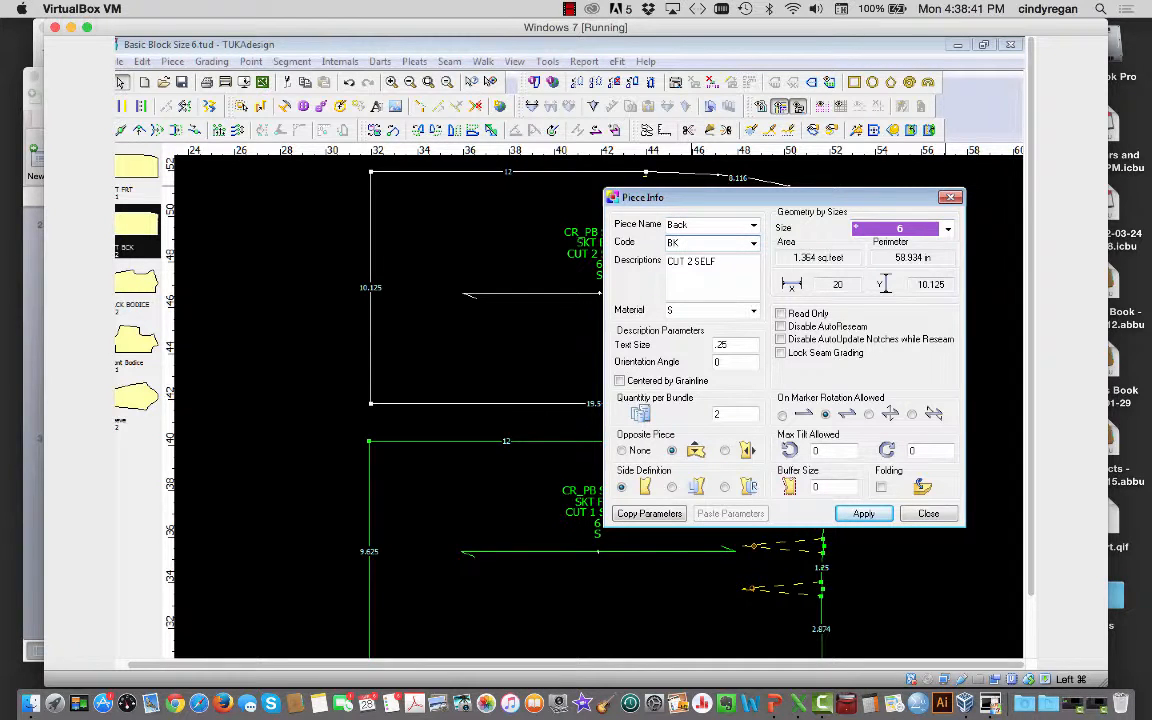
double_click(684, 226)
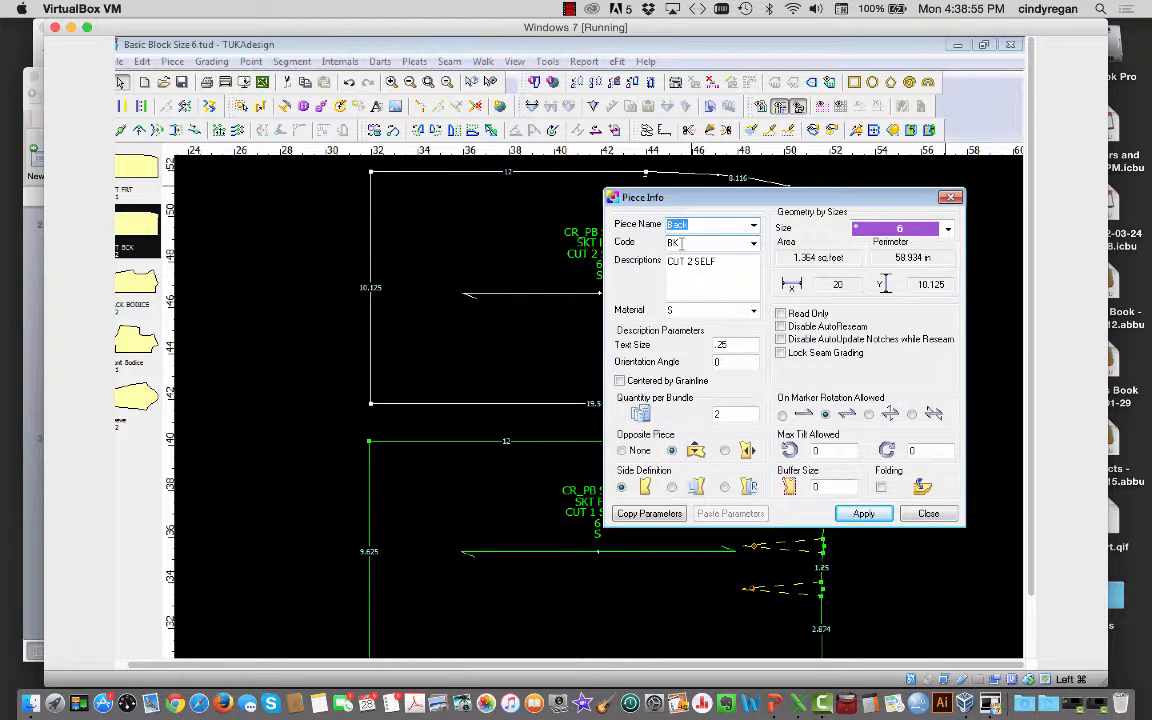
click(721, 262)
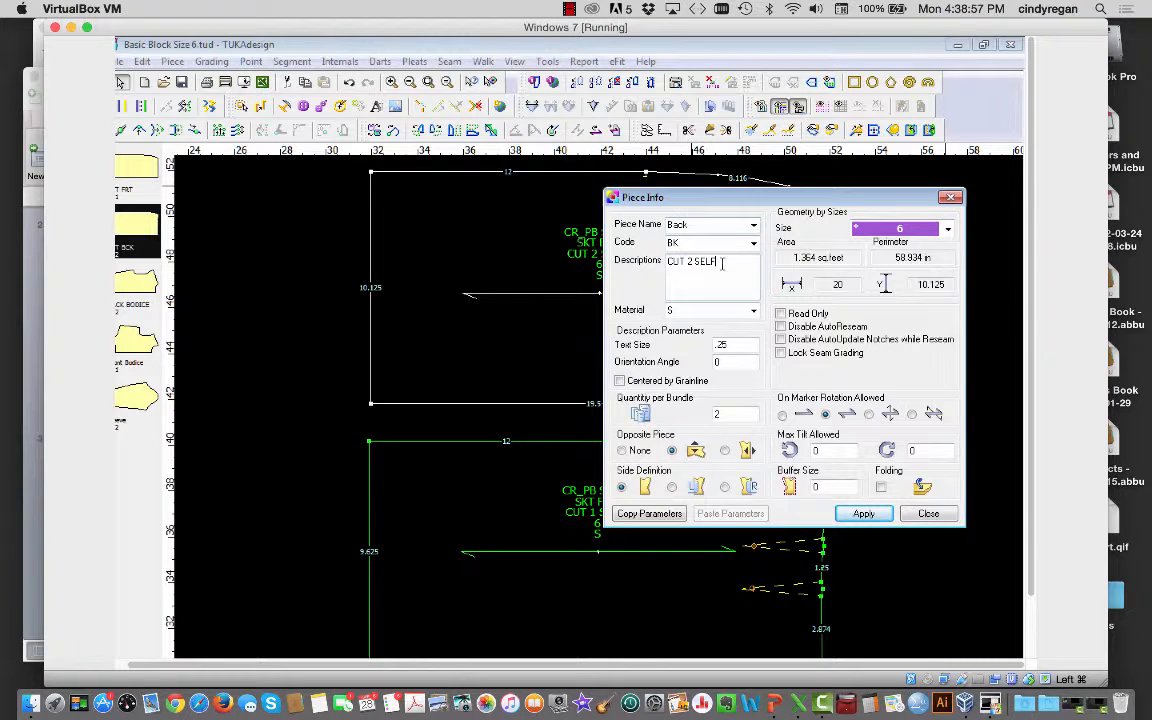
drag(721, 262, 659, 265)
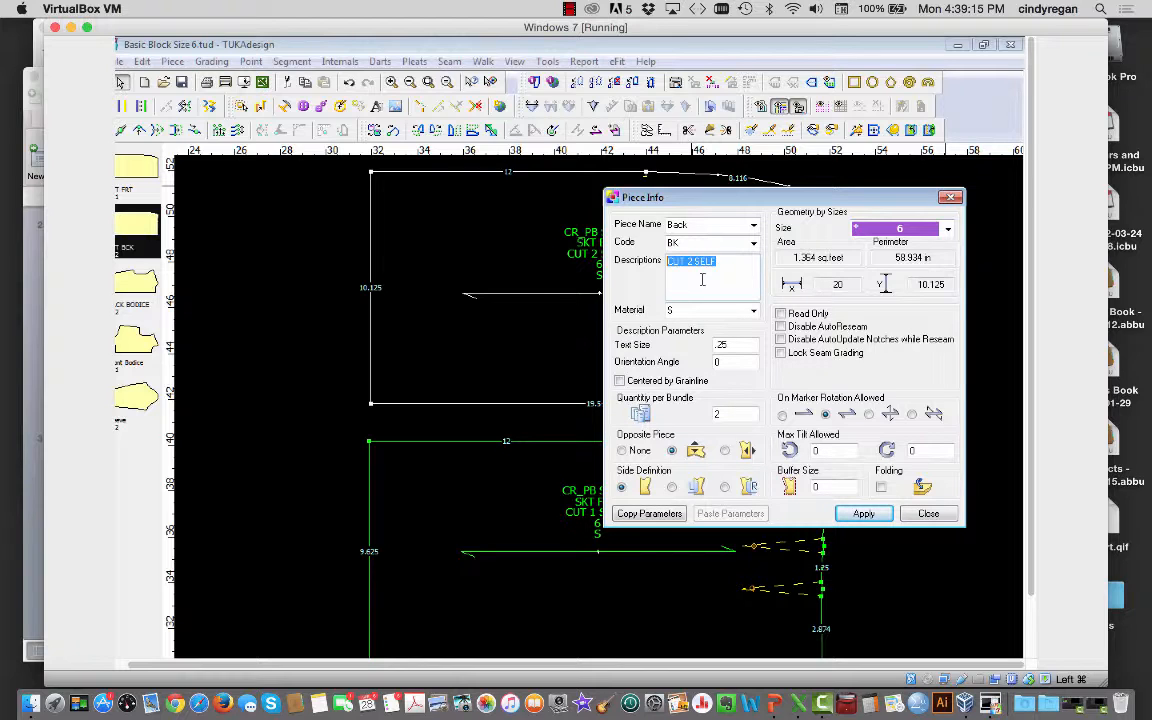
Step: Replace the Back piece's description with Basic Block and set its material to Self
key(Delete)
text(Cut 1)
click(711, 314)
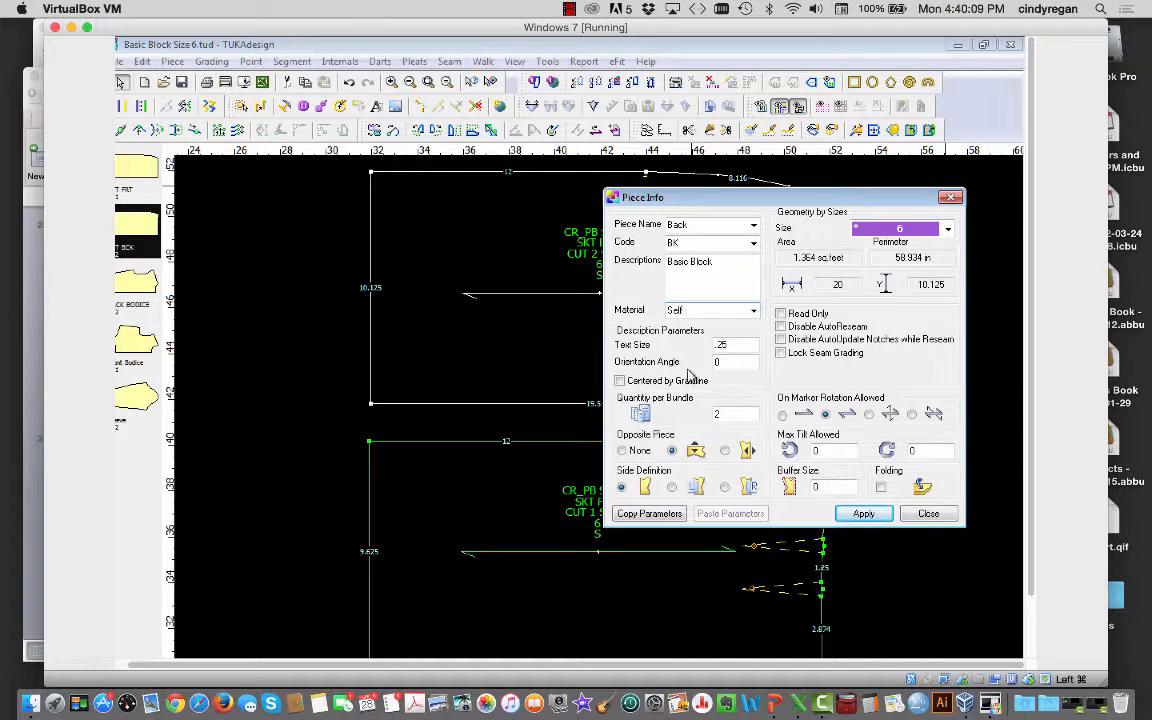
Step: Centre the label on the grainline, quantity 1, no opposite piece; apply and close
click(634, 382)
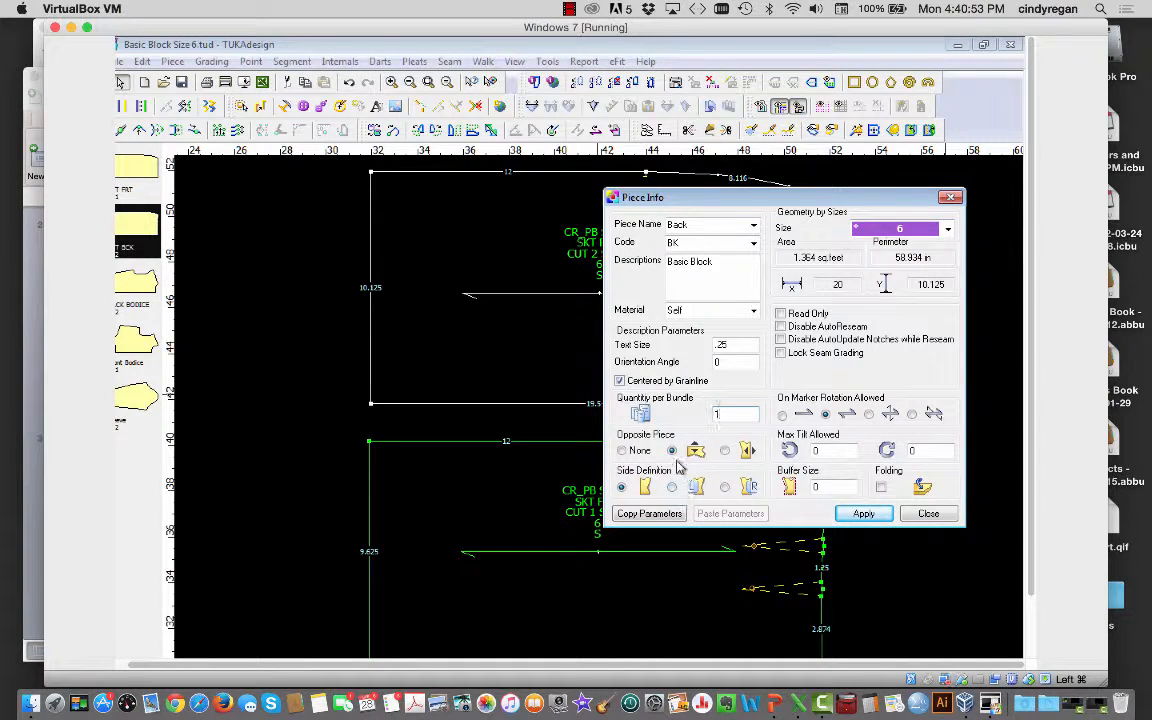
click(621, 451)
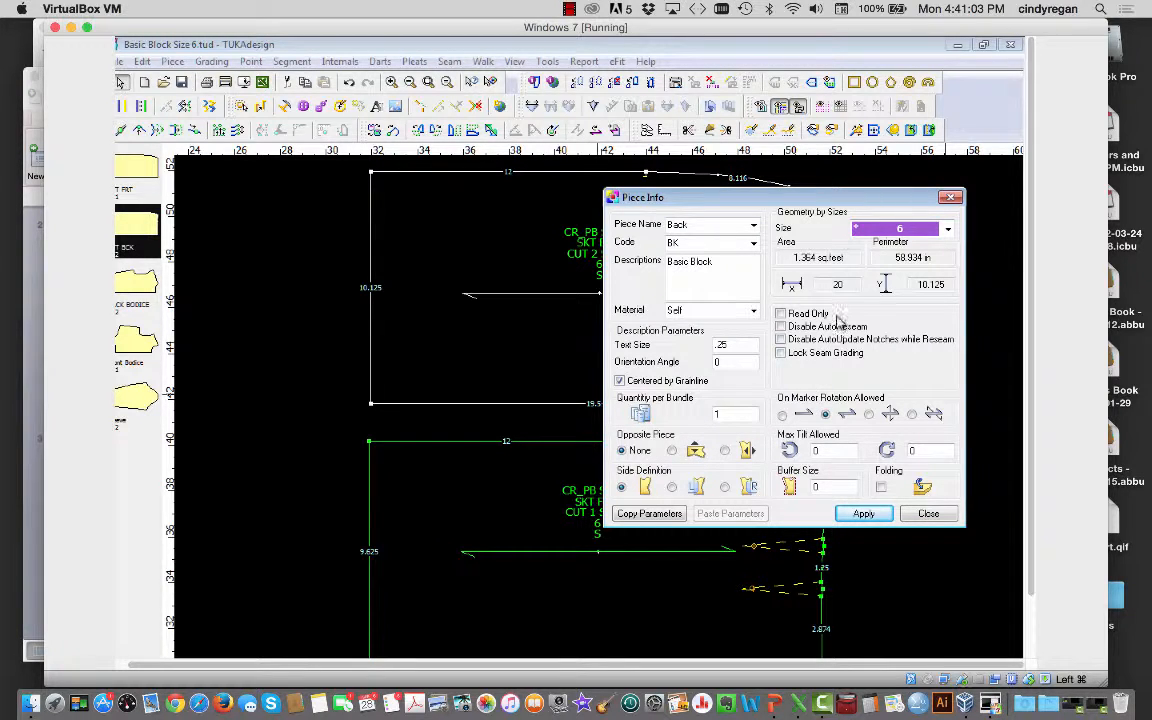
click(863, 513)
click(928, 514)
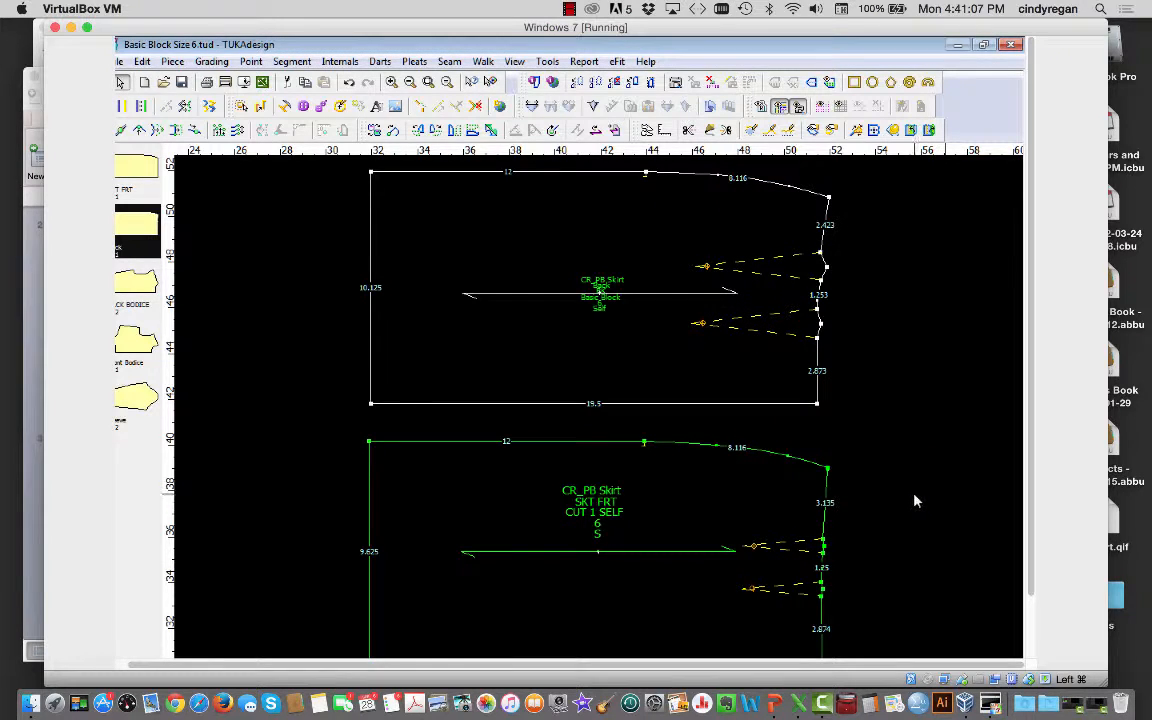
Step: Give the SKT FRT piece text size 0.25, name Front and code FR, selecting SELF in its description
click(667, 493)
double_click(669, 493)
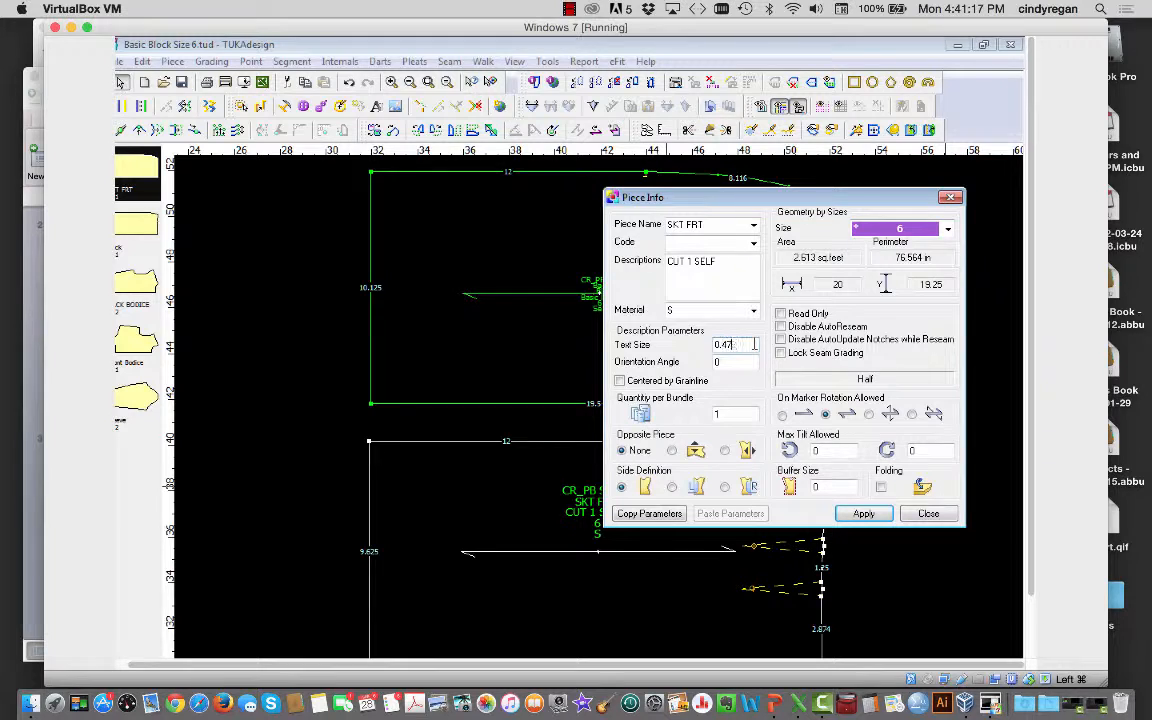
key(BackSpace)
key(BackSpace)
click(712, 225)
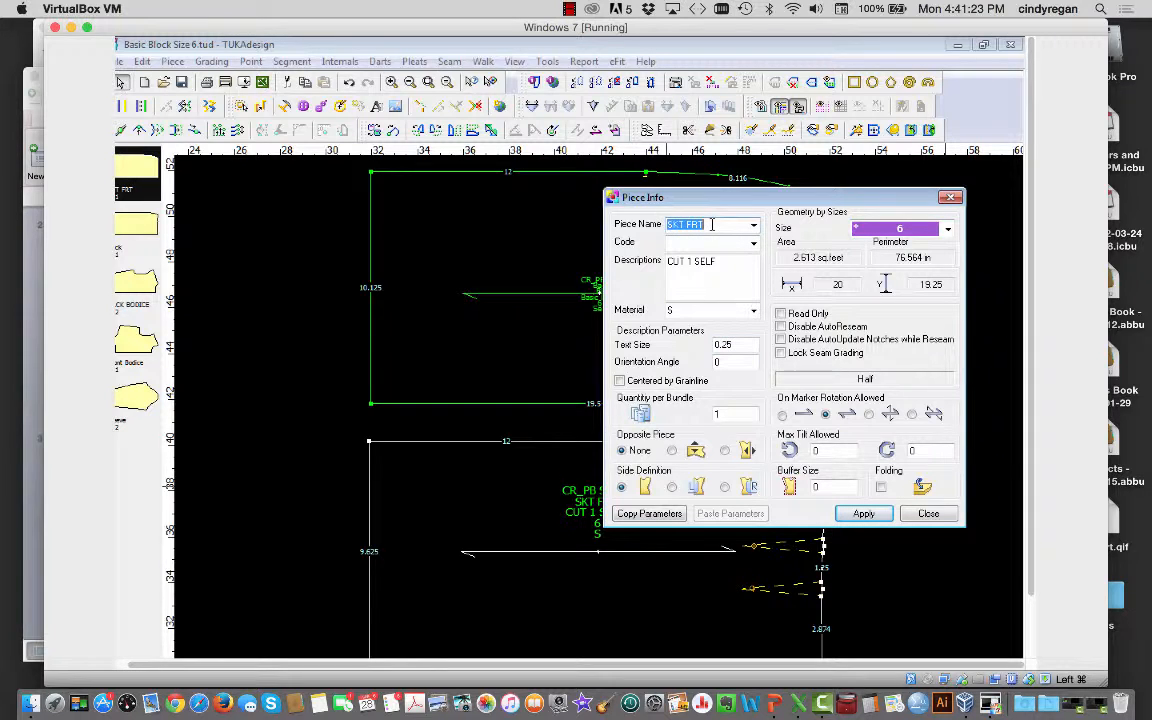
text(Front)
click(739, 243)
text(FR)
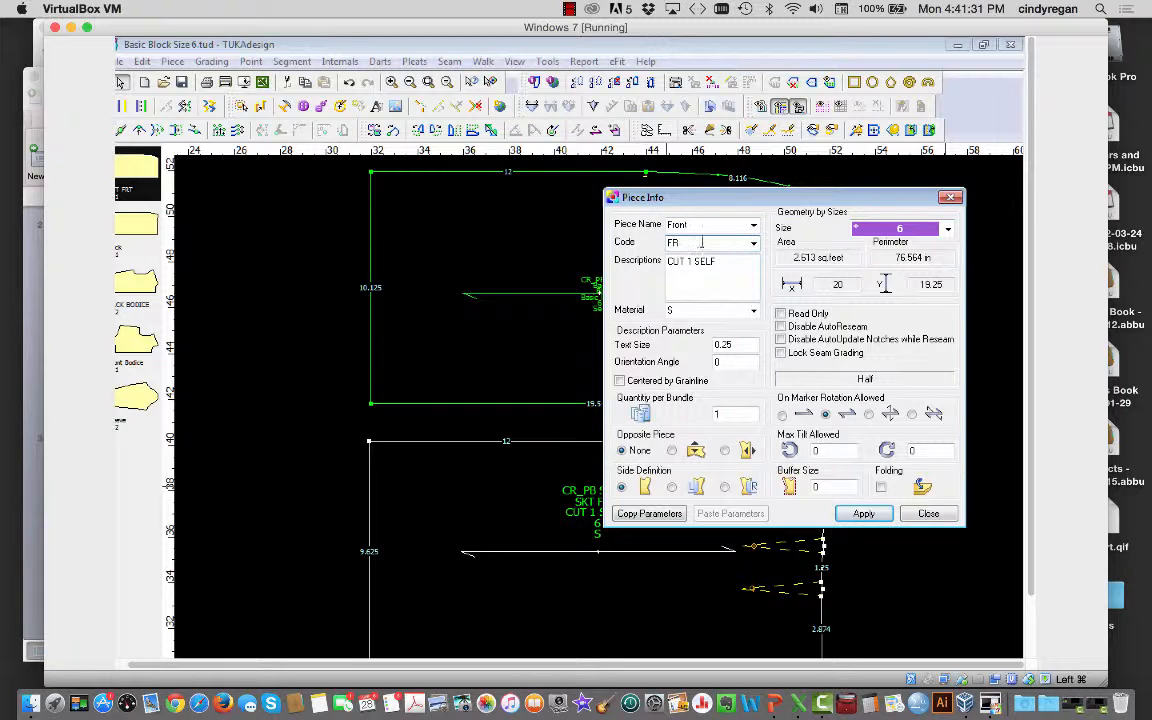
mouse_move(718, 263)
mouse_down()
mouse_move(680, 263)
mouse_move(698, 264)
mouse_up()
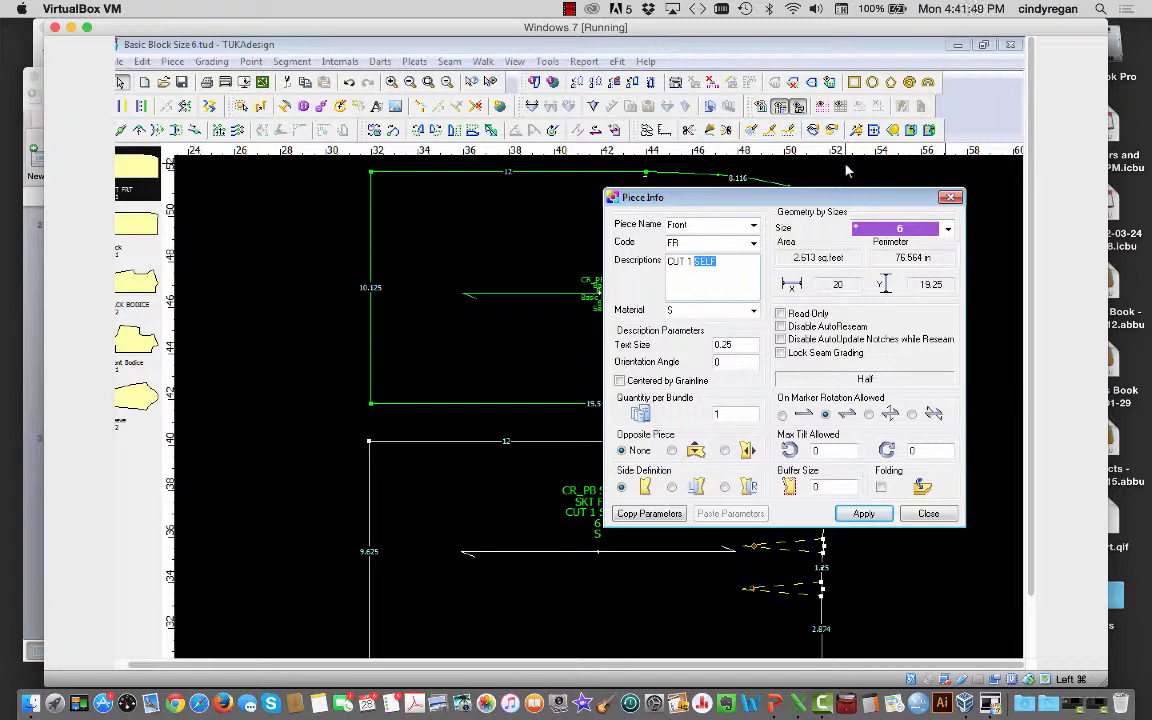
Step: Rewrite the Front piece's description as two lines: 'Balck Block' and 'Cut 1'
key(BackSpace)
click(668, 259)
text(Balck Block)
key(Return)
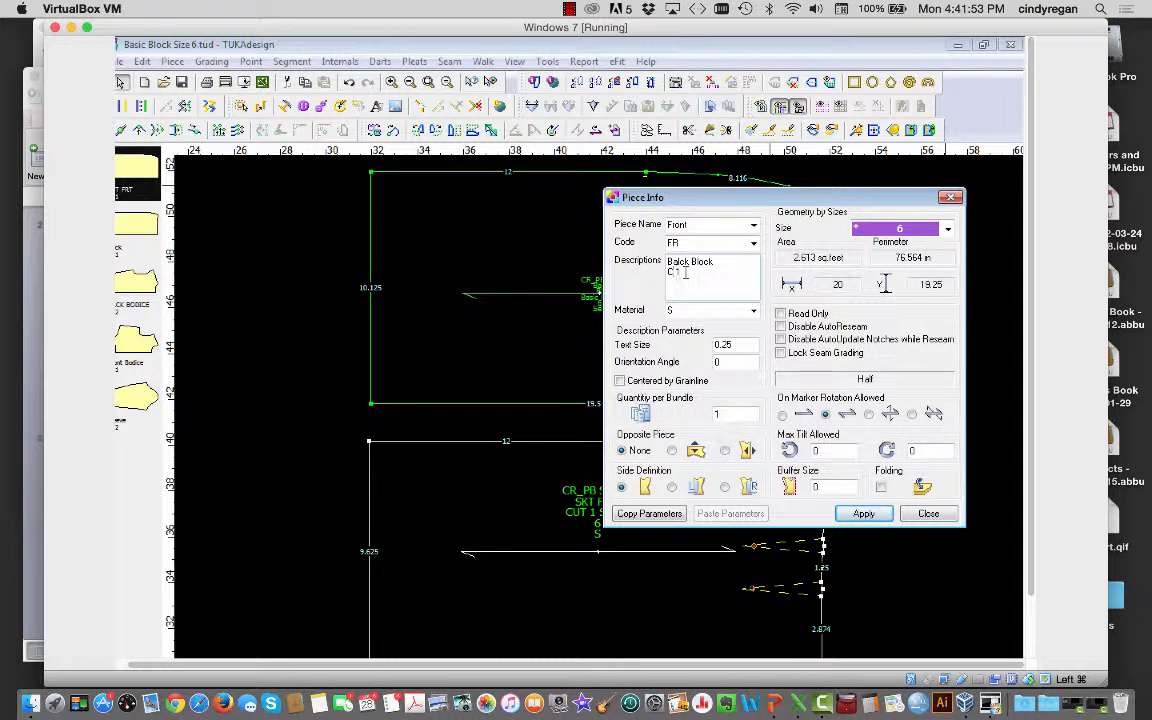
text(ut)
Step: Set the Front piece's material to Self and apply the changes
click(753, 311)
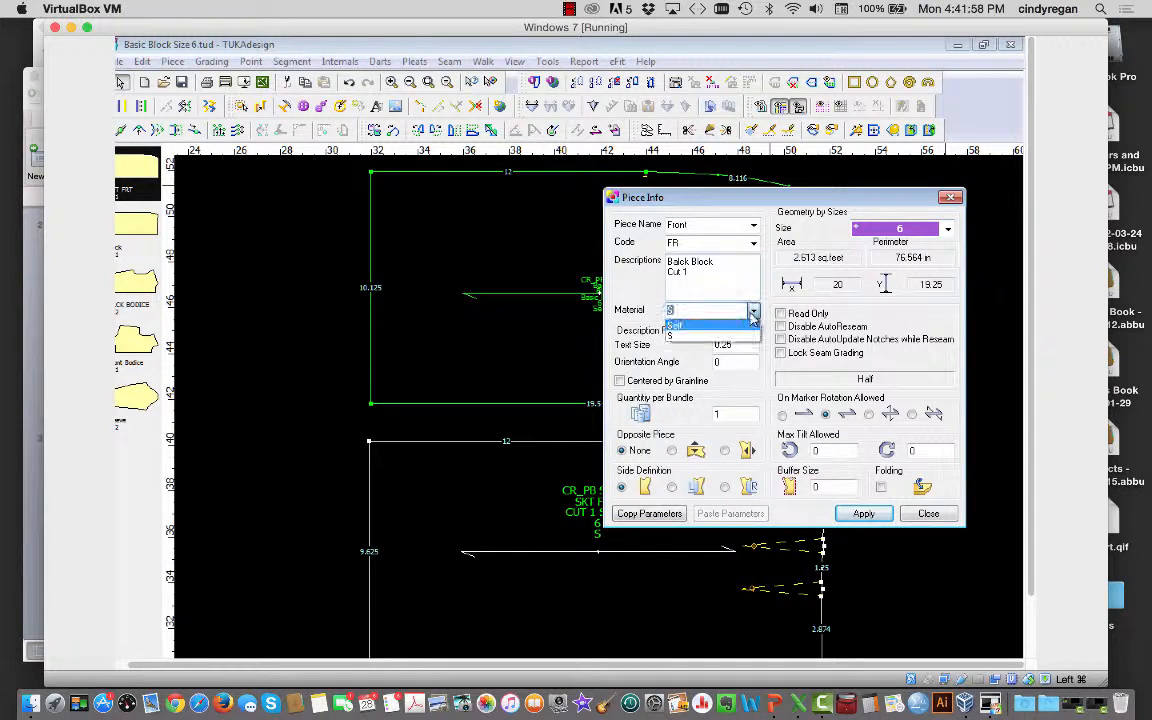
click(690, 327)
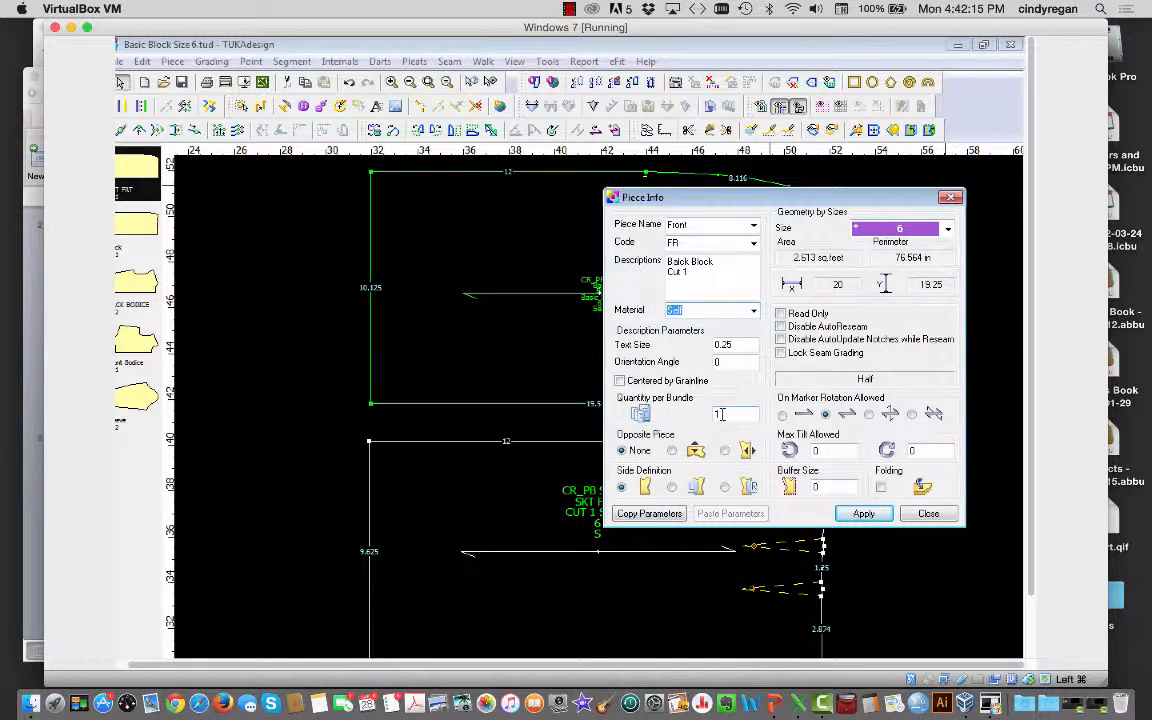
click(857, 514)
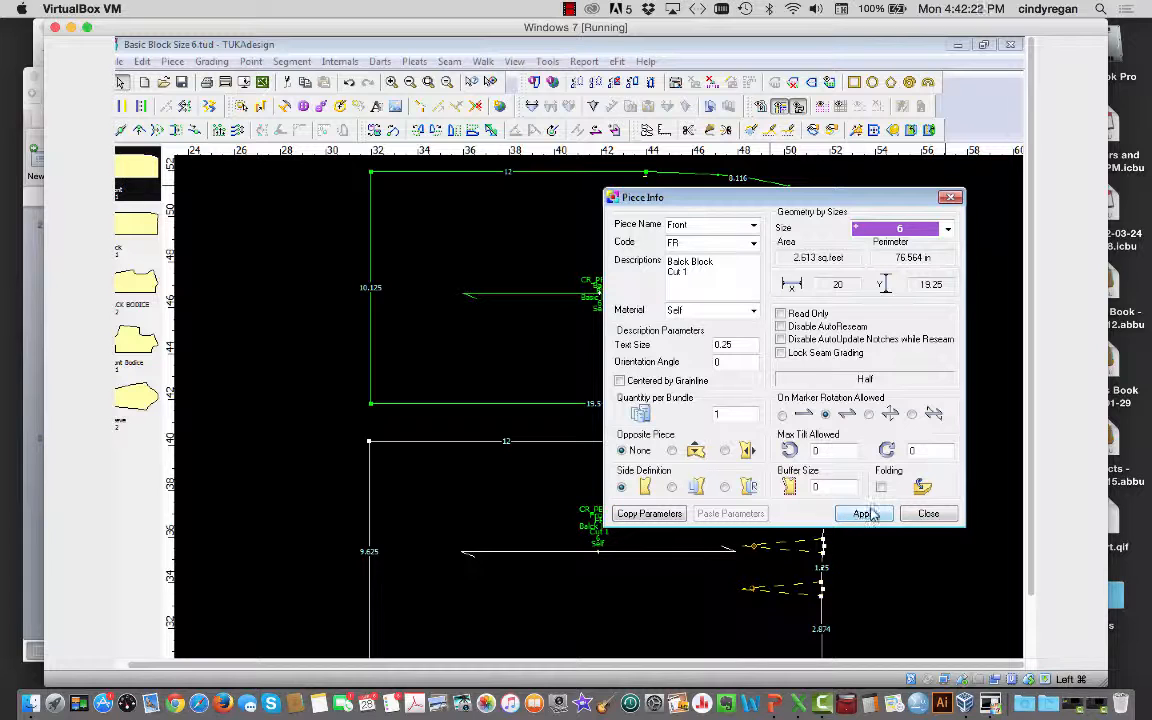
click(925, 515)
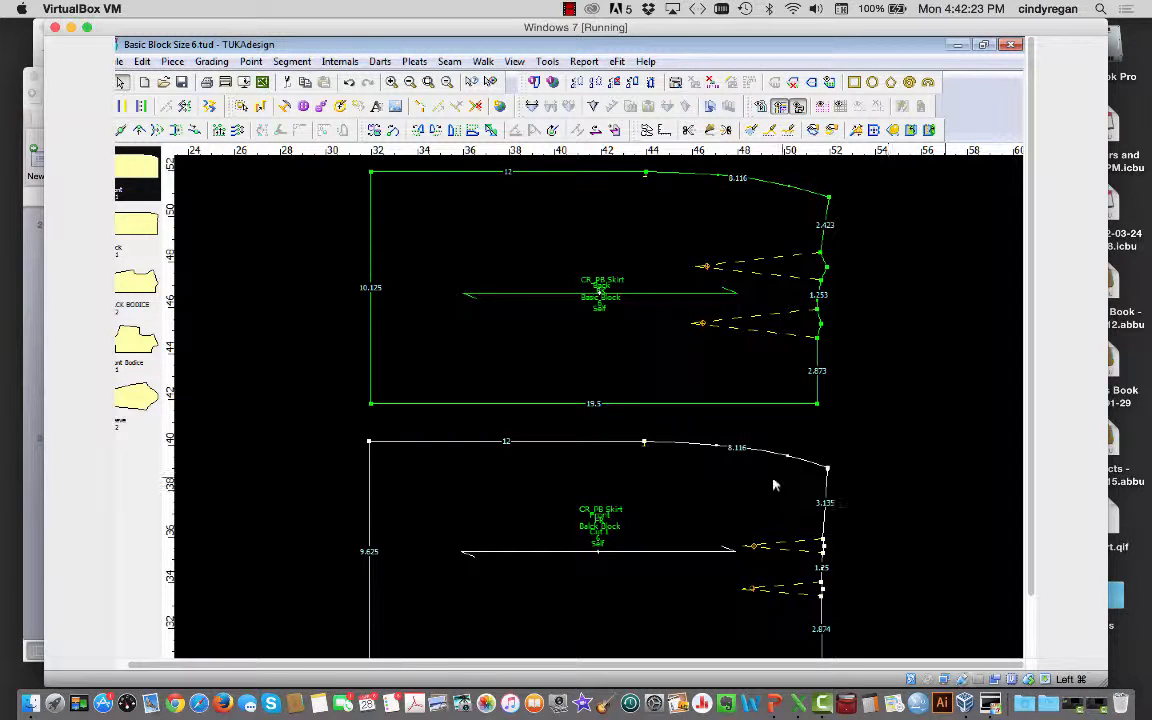